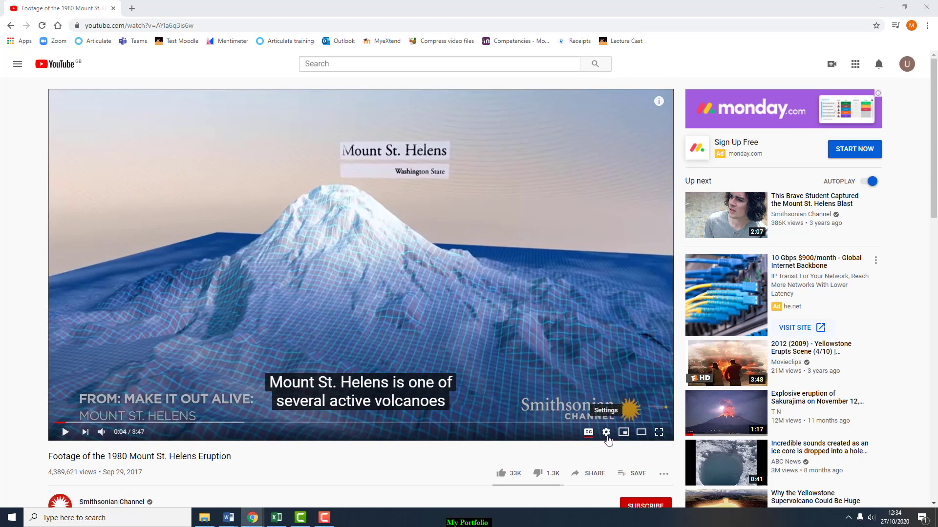
- Slow the Mount St. Helens video to 0.75x, then nudge the custom speed slider slightly lower
{"action": "left_click", "coordinate": [606, 433]}
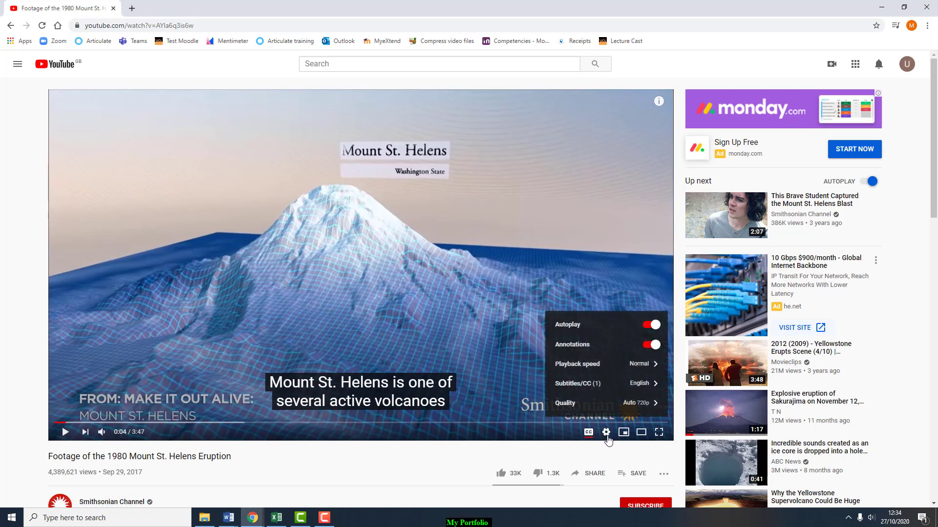
{"action": "left_click", "coordinate": [610, 364]}
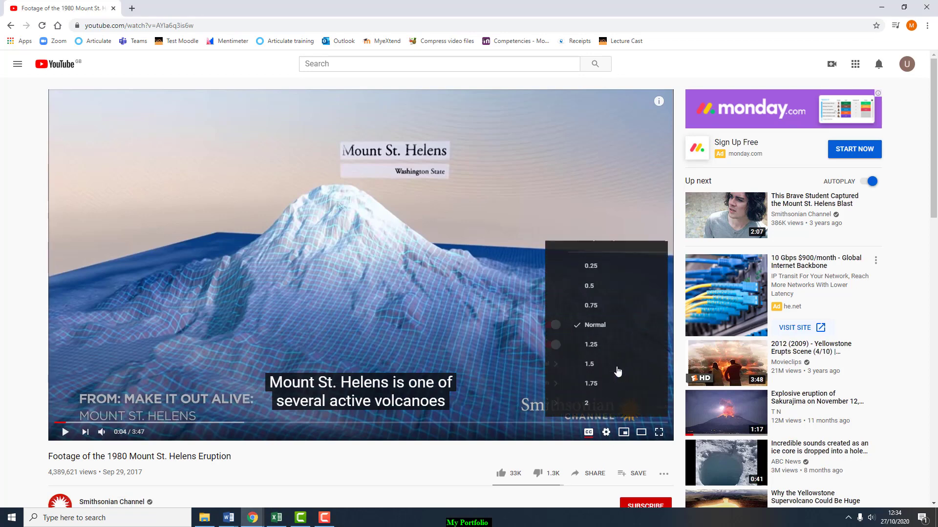
{"action": "left_click", "coordinate": [601, 307]}
{"action": "left_click", "coordinate": [640, 373]}
{"action": "left_click", "coordinate": [650, 241]}
{"action": "left_click_drag", "start_coordinate": [593, 381], "coordinate": [594, 382]}
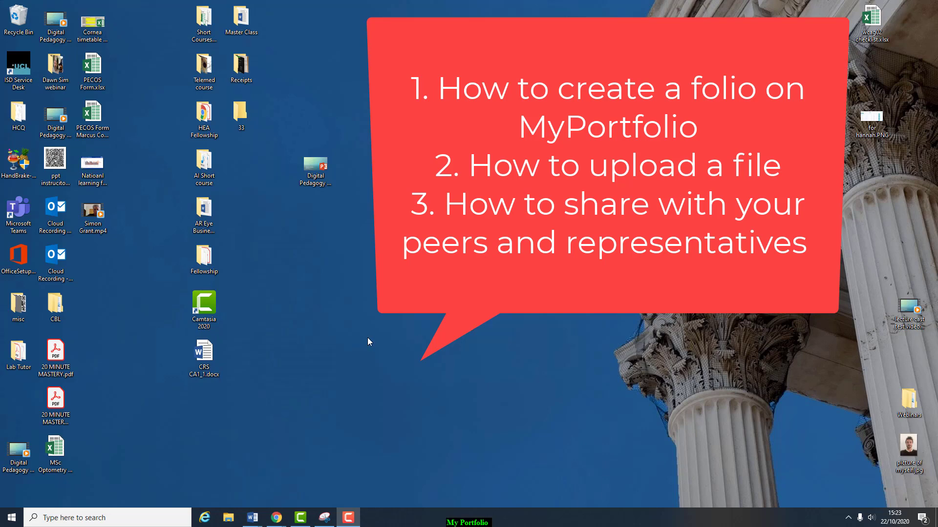
- Open CRS CA1_1.docx and scroll down to the Overall Performance ratings and signatures
{"action": "left_click", "coordinate": [214, 354]}
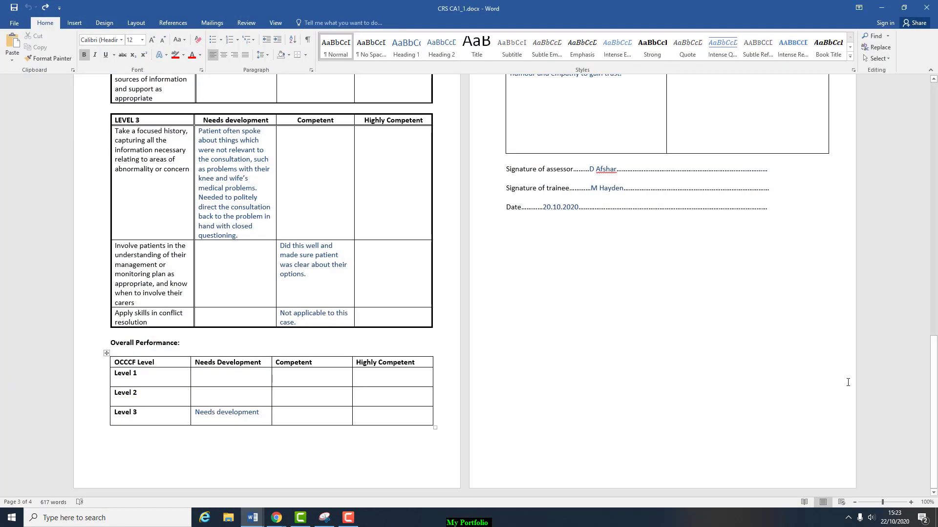
{"action": "left_click_drag", "start_coordinate": [933, 372], "coordinate": [933, 115]}
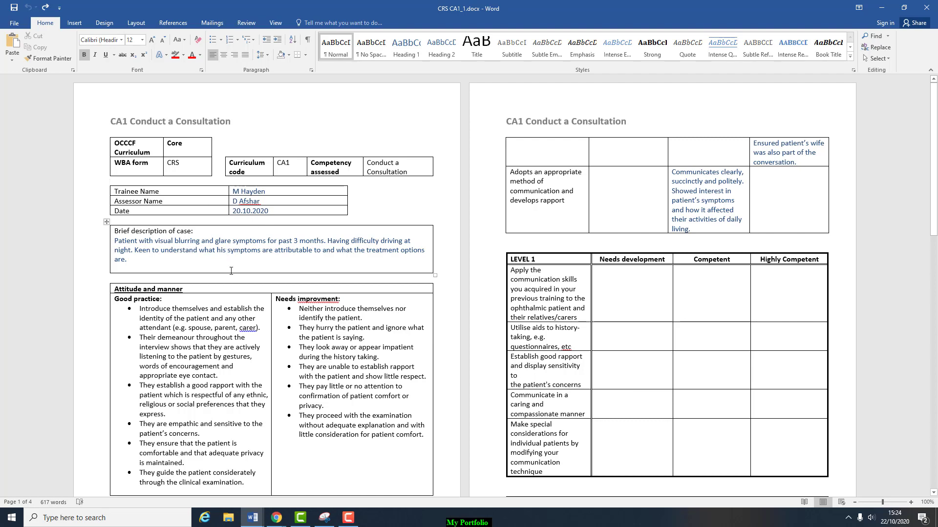
{"action": "scroll", "coordinate": [232, 271], "scroll_direction": "down", "scroll_amount": 4}
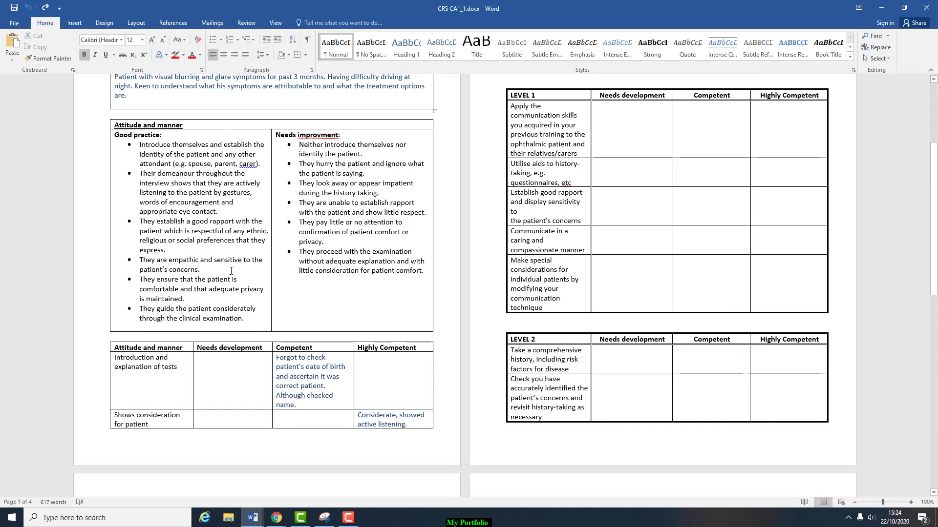
{"action": "scroll", "coordinate": [231, 271], "scroll_direction": "down", "scroll_amount": 4}
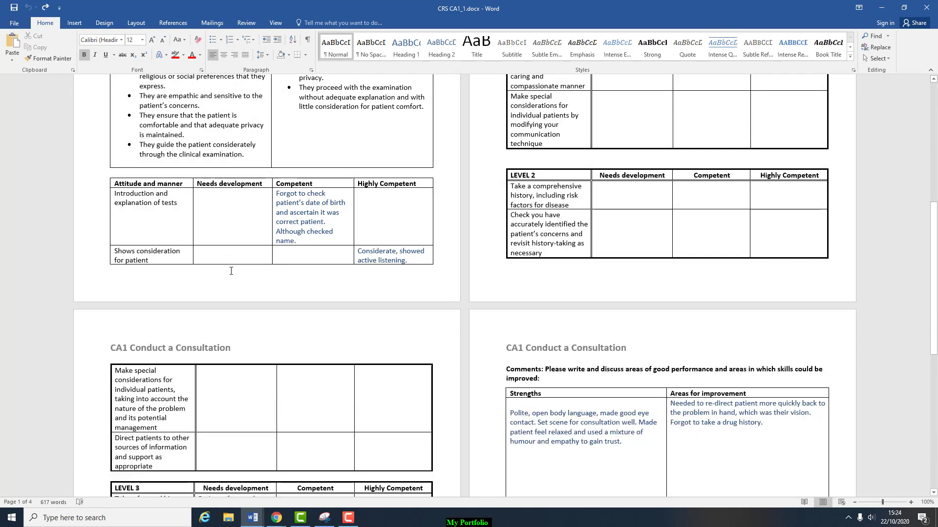
{"action": "scroll", "coordinate": [231, 271], "scroll_direction": "down", "scroll_amount": 7}
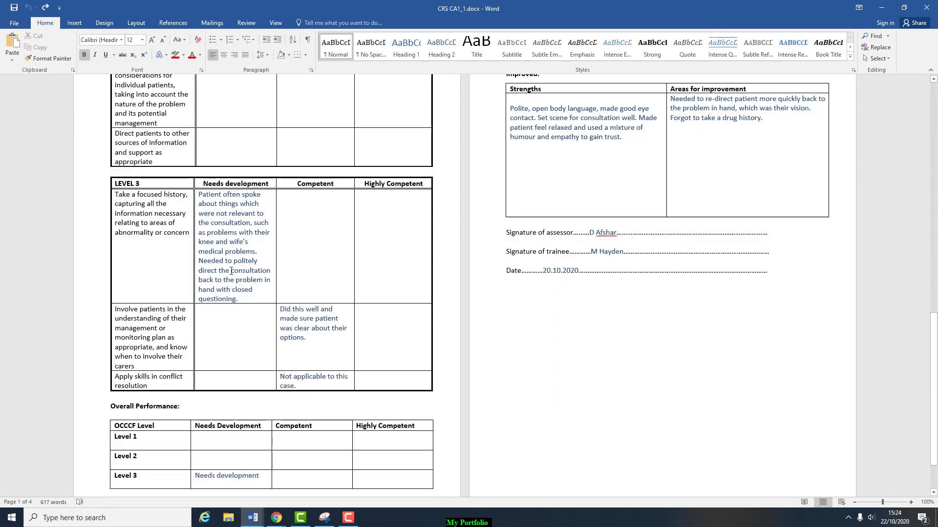
{"action": "scroll", "coordinate": [231, 271], "scroll_direction": "down", "scroll_amount": 2}
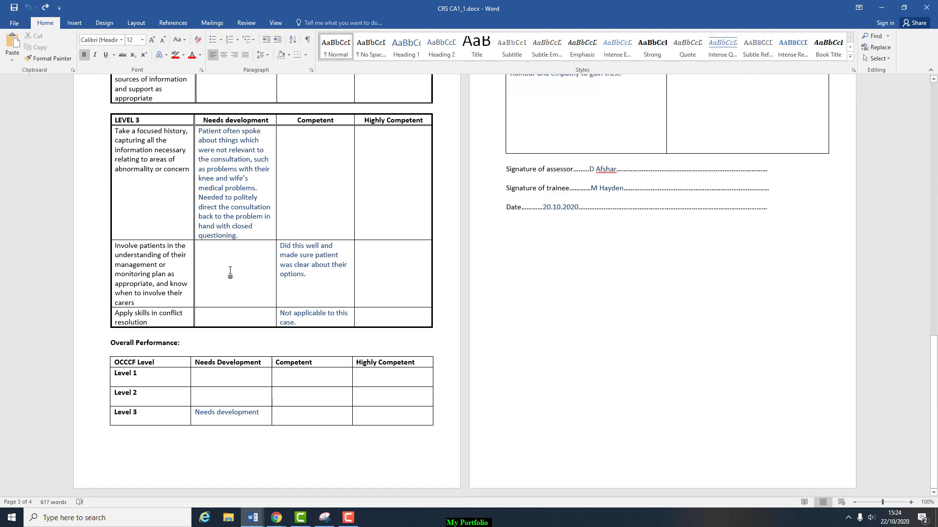
- Close the Word document and go to the MyPortfolio site in the incognito Chrome window
{"action": "left_click", "coordinate": [926, 6]}
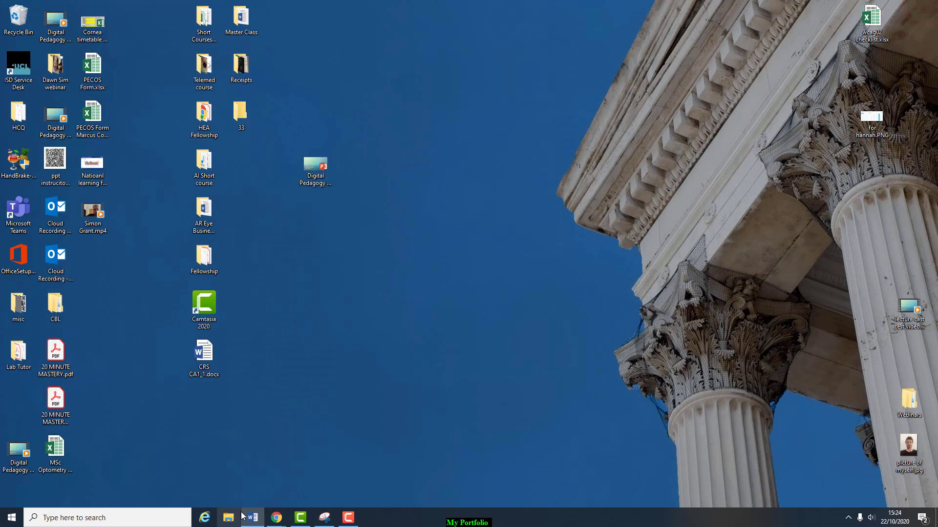
{"action": "mouse_move", "coordinate": [280, 523]}
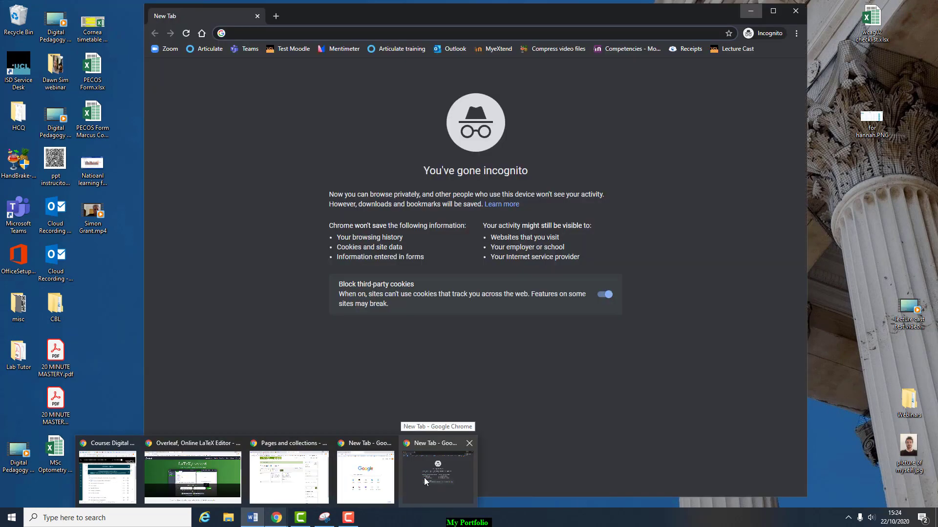
{"action": "left_click", "coordinate": [424, 478]}
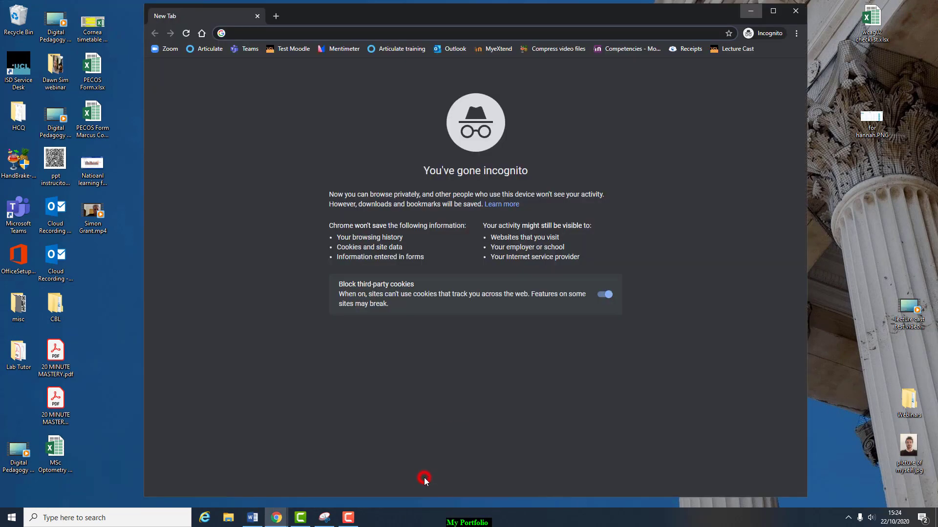
{"action": "left_click", "coordinate": [267, 34]}
{"action": "type", "text": "myportfolio.ucl.ac.uk"}
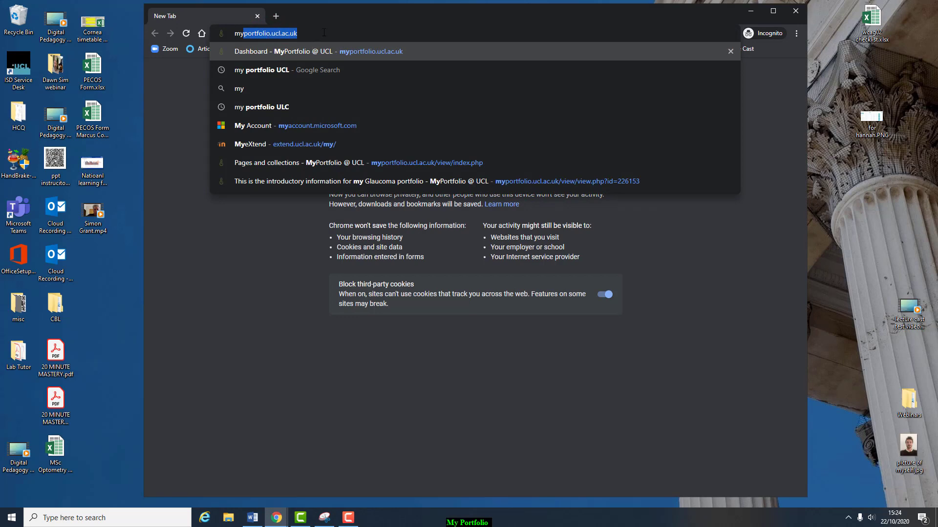
{"action": "key", "text": "Return"}
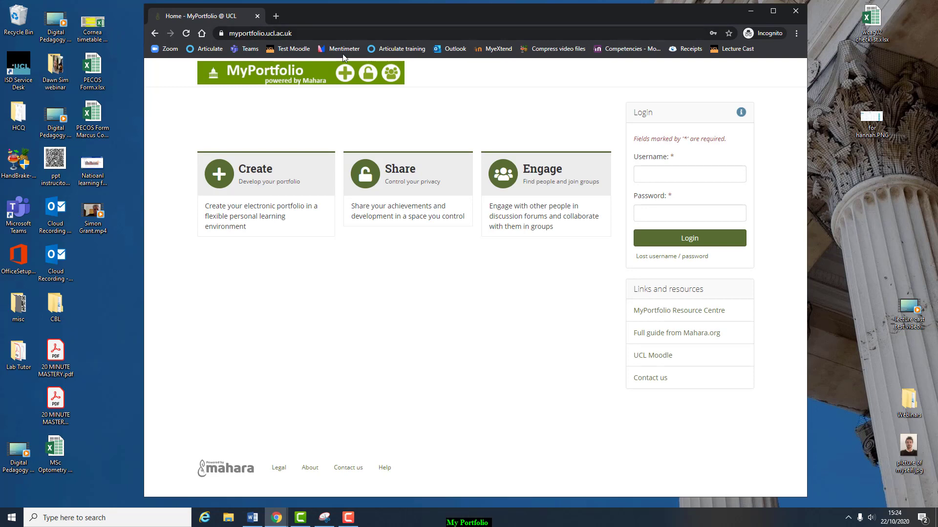
- Sign in with the saved credentials and open Pages and collections
{"action": "left_click", "coordinate": [648, 174]}
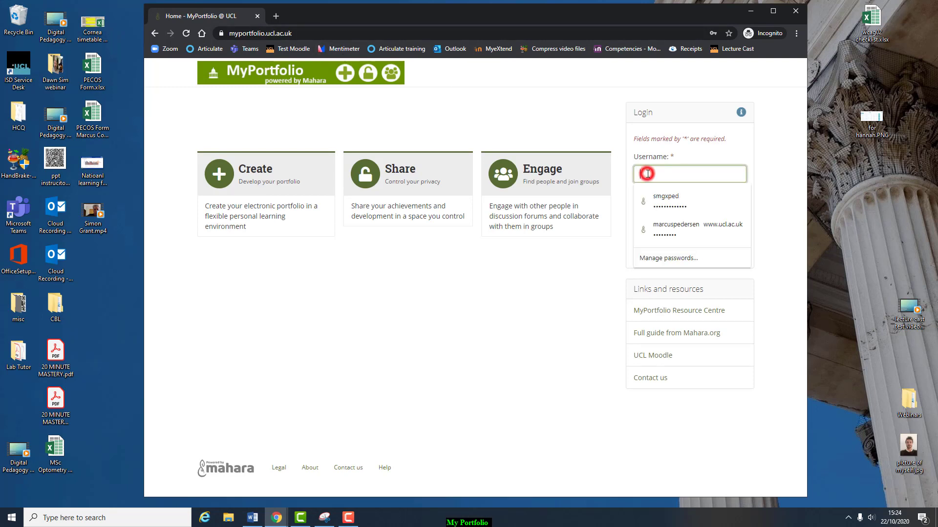
{"action": "left_click", "coordinate": [653, 190]}
{"action": "left_click", "coordinate": [671, 240]}
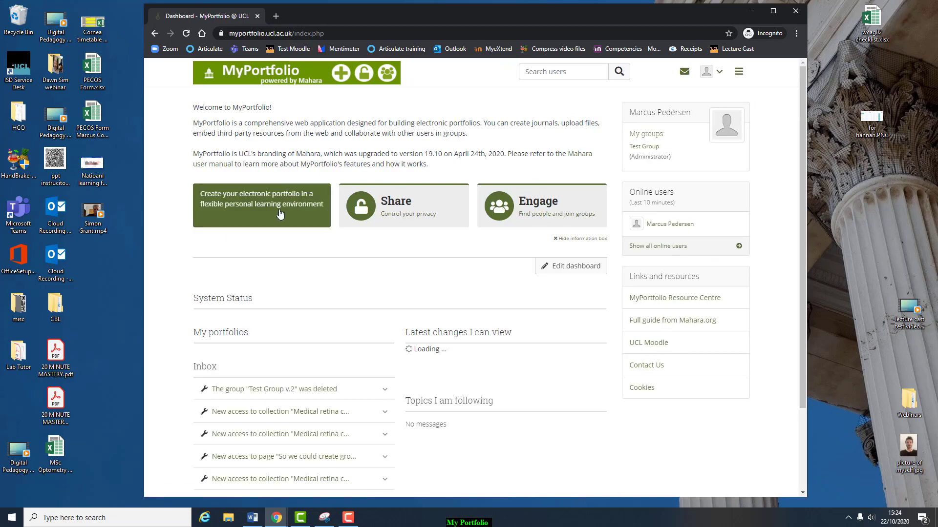
{"action": "left_click", "coordinate": [225, 209]}
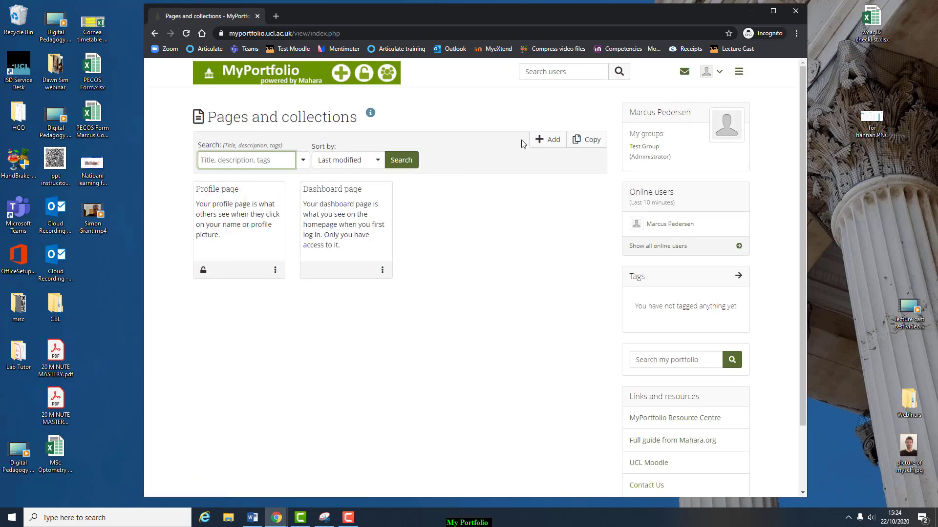
- Add a collection named 'Cataract curriculum' and finish it without adding any pages
{"action": "left_click", "coordinate": [541, 140]}
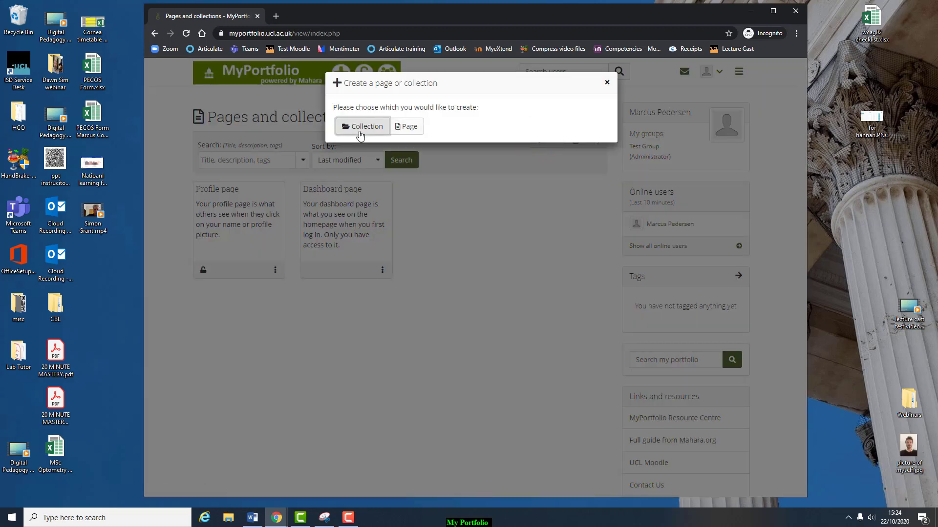
{"action": "left_click", "coordinate": [360, 134]}
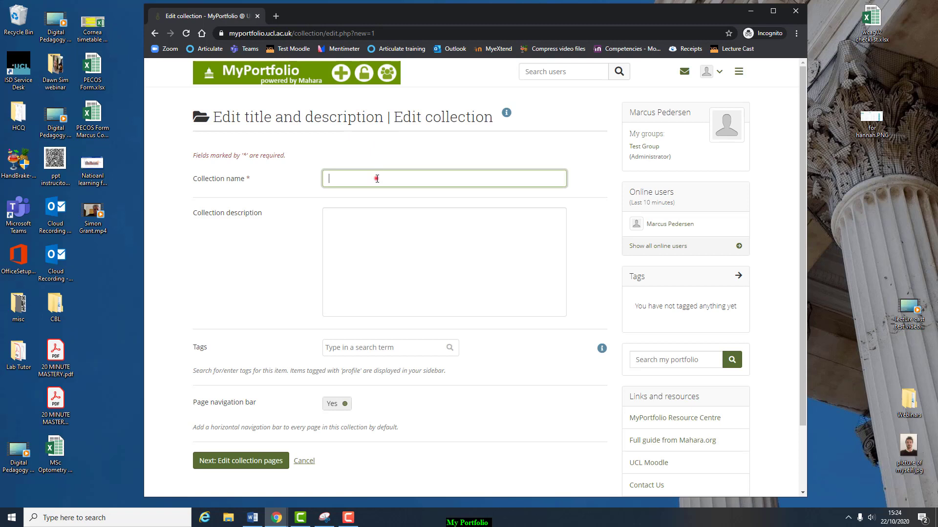
{"action": "left_click", "coordinate": [377, 179]}
{"action": "left_click", "coordinate": [376, 193]}
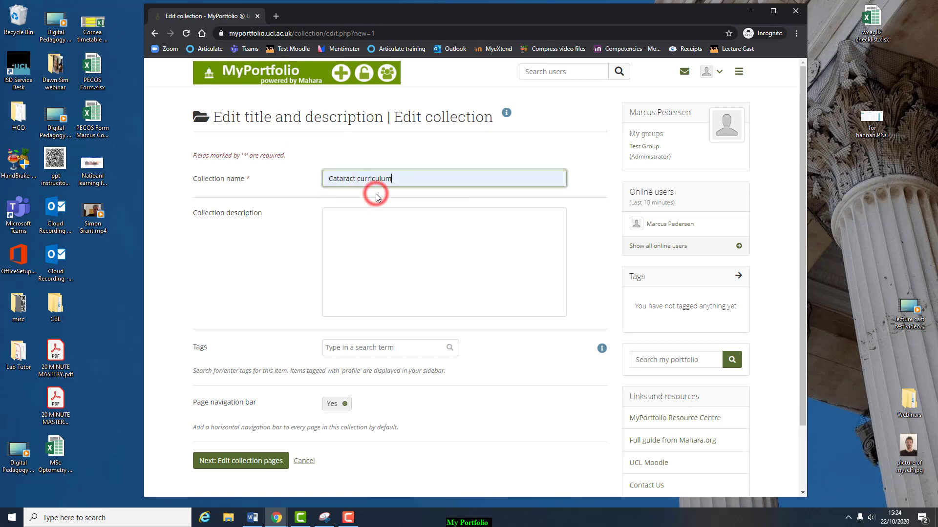
{"action": "left_click", "coordinate": [397, 244]}
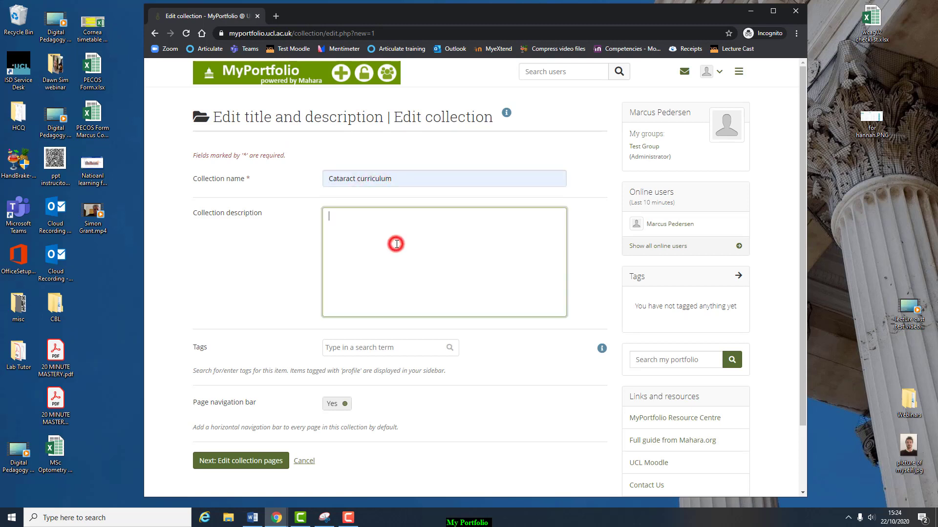
{"action": "scroll", "coordinate": [267, 318], "scroll_direction": "down", "scroll_amount": 1}
{"action": "scroll", "coordinate": [267, 318], "scroll_direction": "up", "scroll_amount": 1}
{"action": "left_click", "coordinate": [262, 464]}
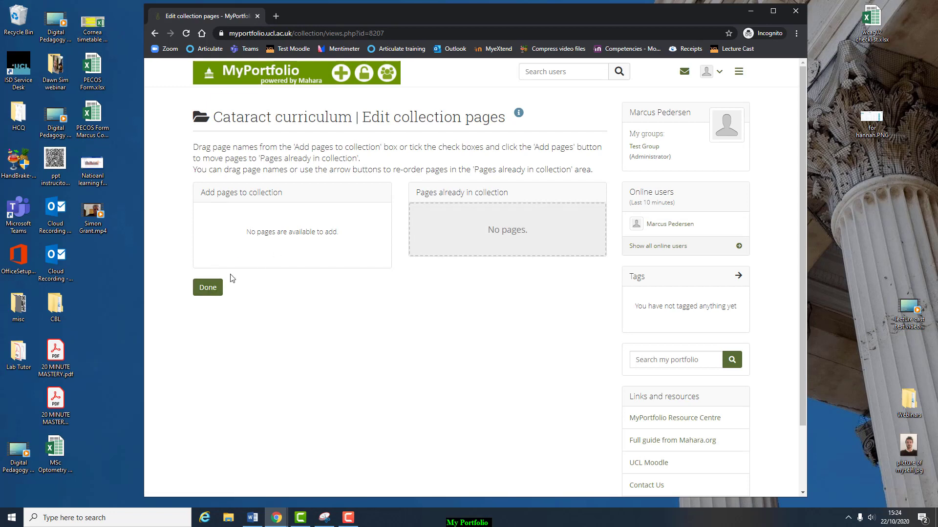
{"action": "left_click", "coordinate": [209, 289]}
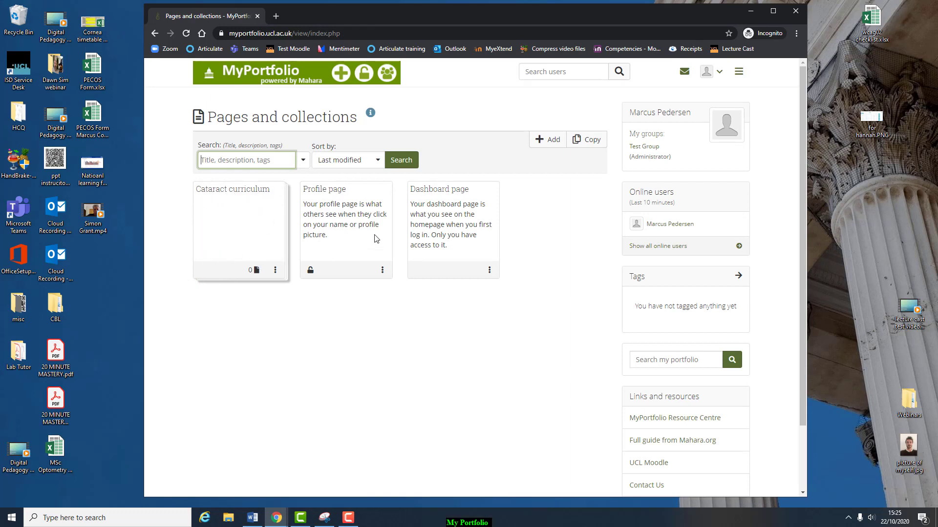
- Add a new page titled 'CRS 1' with a pasted description
{"action": "left_click", "coordinate": [547, 145]}
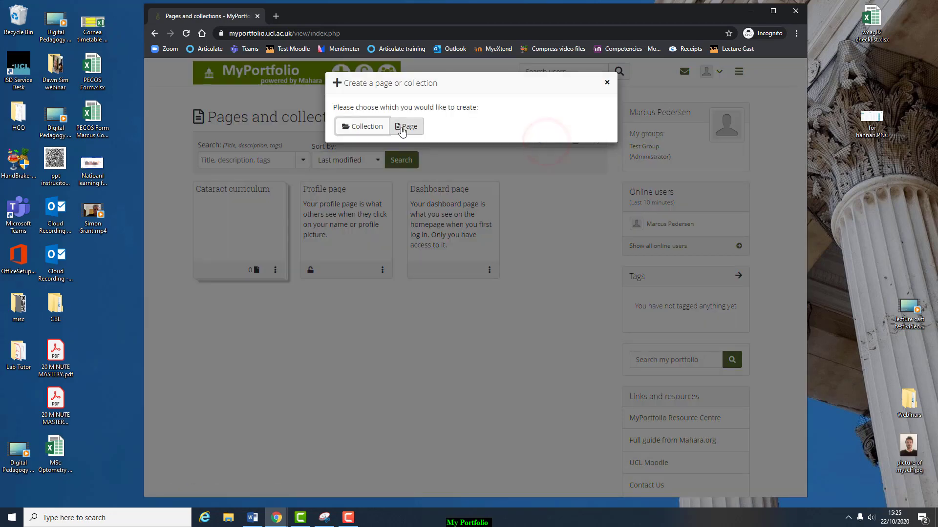
{"action": "left_click", "coordinate": [402, 127]}
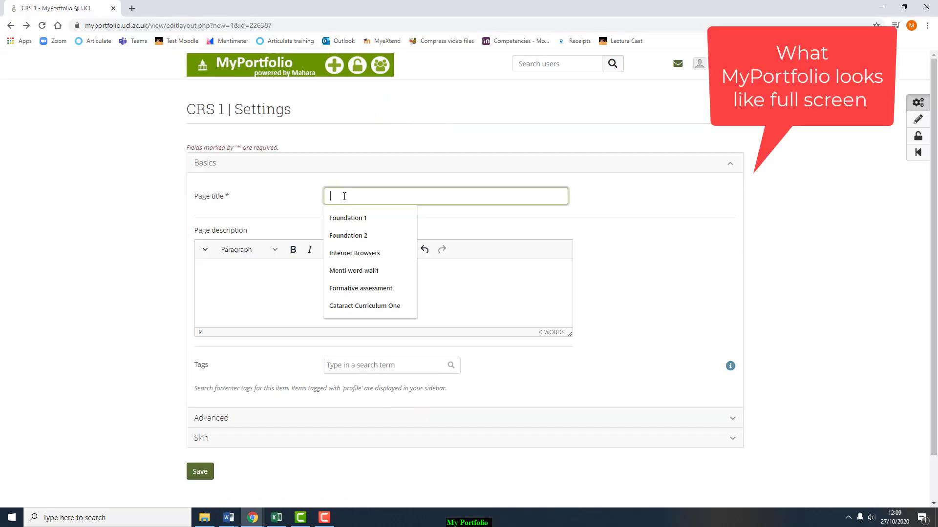
{"action": "type", "text": "C"}
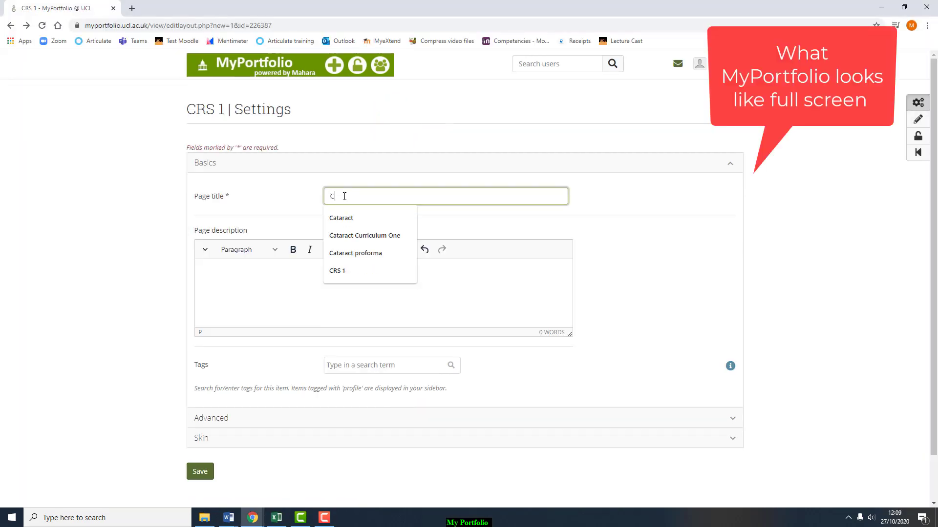
{"action": "type", "text": "RS 1"}
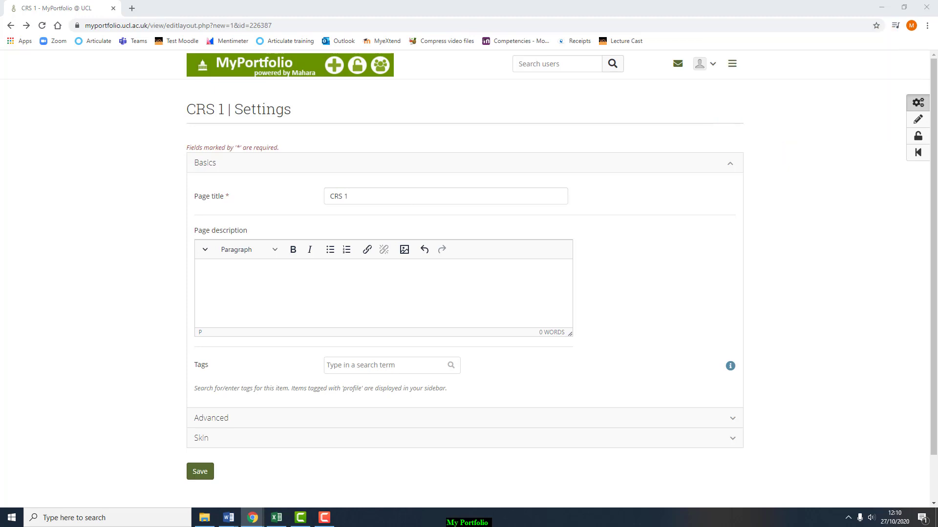
{"action": "left_click", "coordinate": [416, 299]}
{"action": "key", "text": "ctrl+v"}
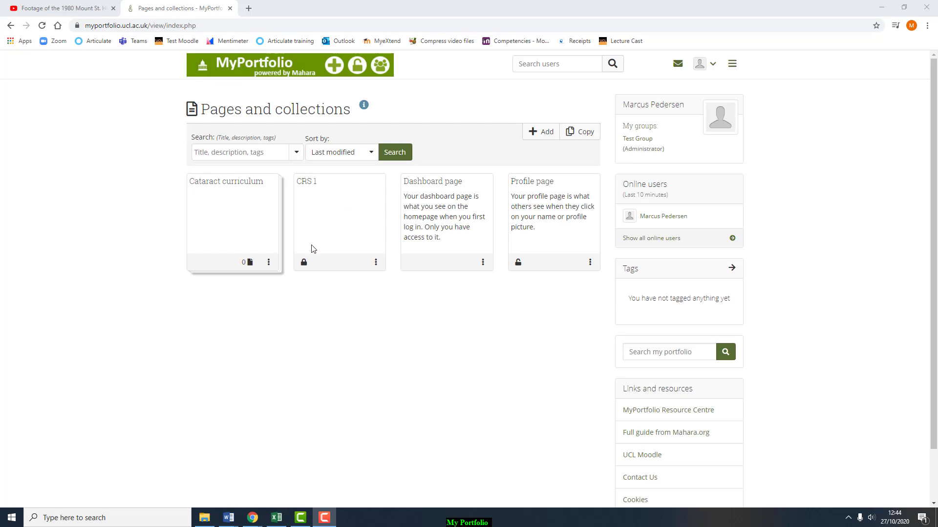
- Put the CRS 1 page into the Cataract curriculum collection and finish editing its pages
{"action": "left_click", "coordinate": [269, 264]}
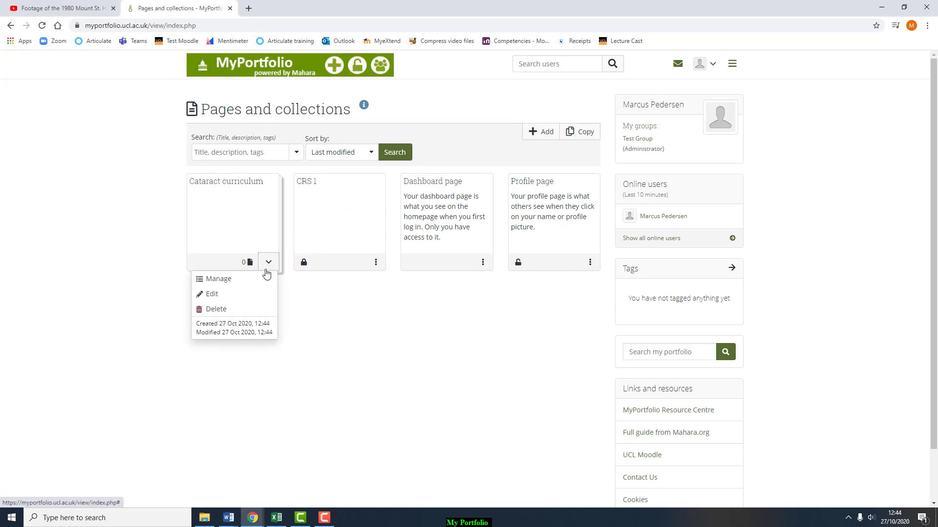
{"action": "left_click", "coordinate": [264, 280]}
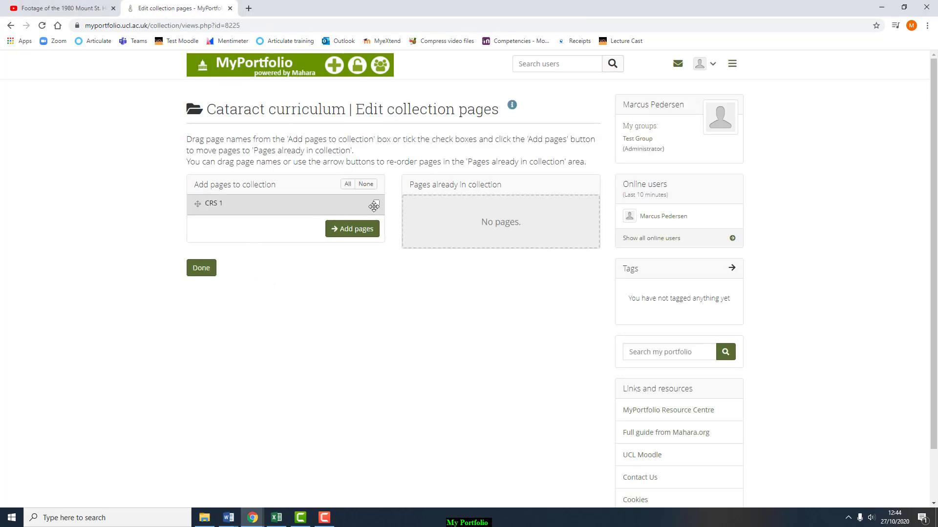
{"action": "left_click", "coordinate": [376, 204]}
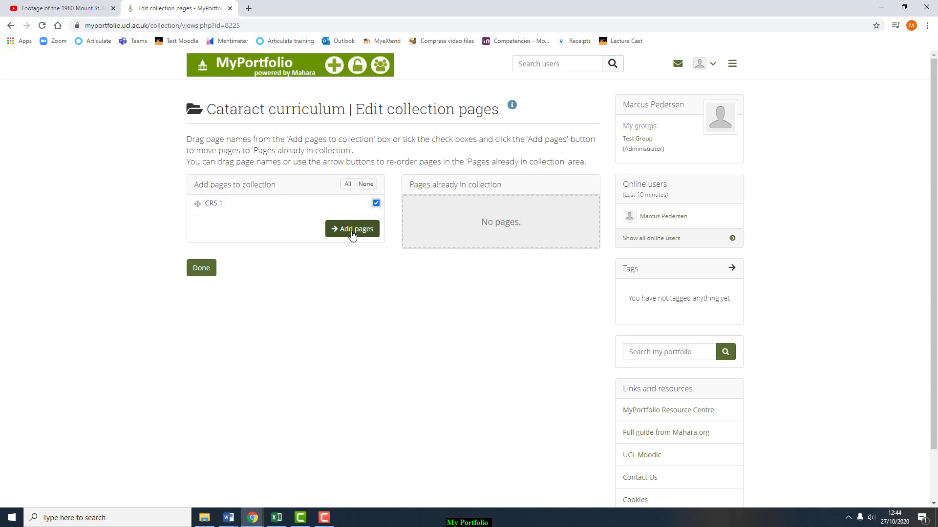
{"action": "left_click", "coordinate": [353, 234]}
{"action": "left_click", "coordinate": [205, 311]}
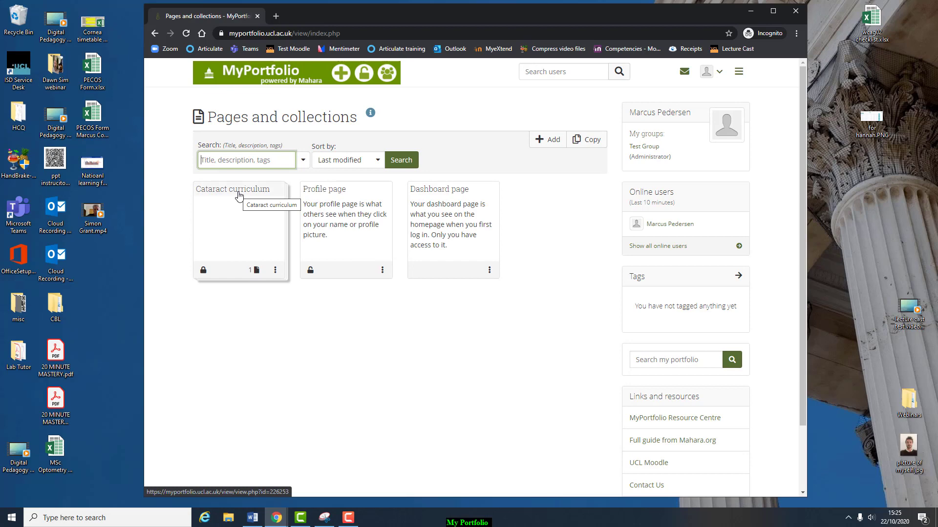
- Open the Cataract curriculum collection and submit a comment with CRS CA1_1.docx attached
{"action": "left_click", "coordinate": [239, 195]}
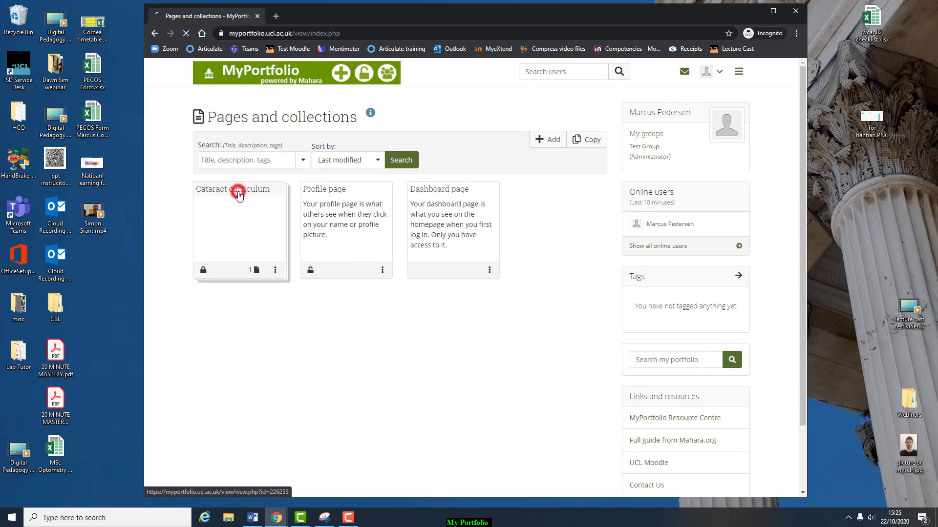
{"action": "scroll", "coordinate": [230, 275], "scroll_direction": "down", "scroll_amount": 4}
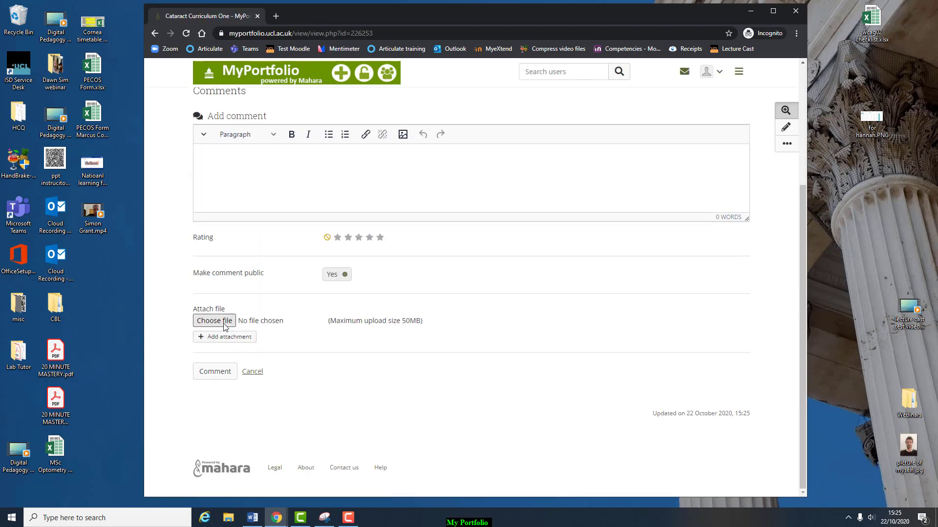
{"action": "left_click", "coordinate": [224, 324]}
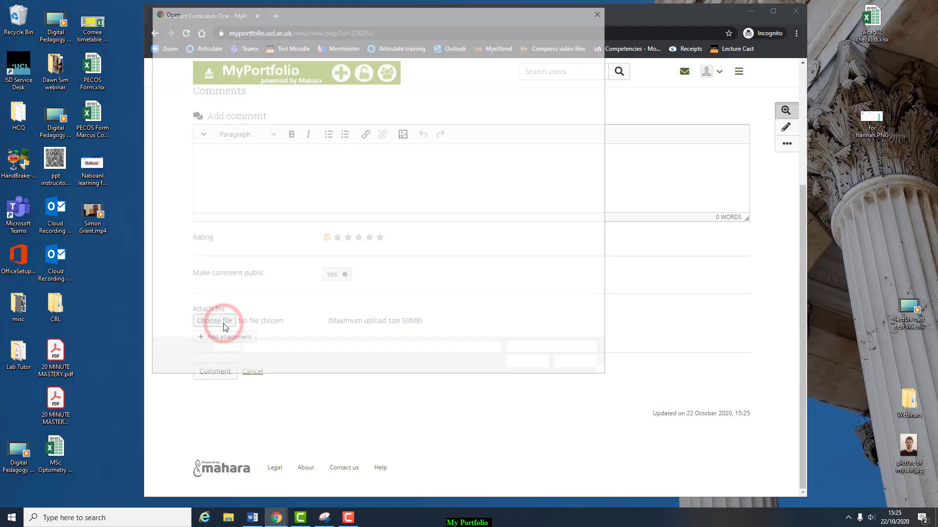
{"action": "left_click", "coordinate": [184, 76]}
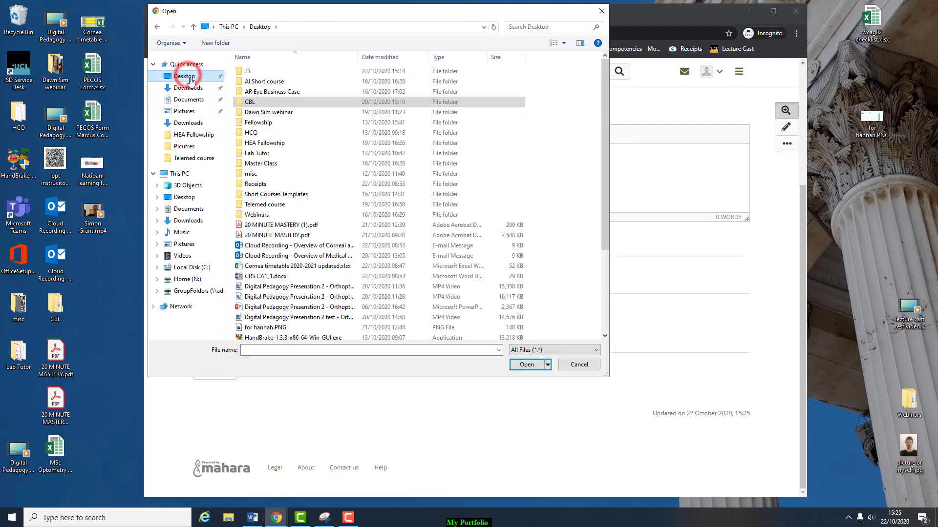
{"action": "scroll", "coordinate": [293, 236], "scroll_direction": "down", "scroll_amount": 1}
{"action": "scroll", "coordinate": [292, 236], "scroll_direction": "down", "scroll_amount": 3}
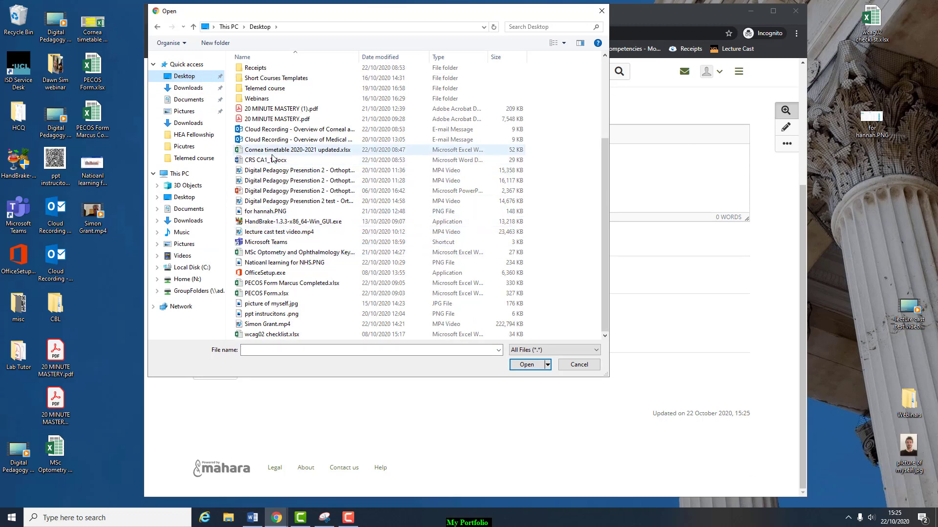
{"action": "left_click", "coordinate": [272, 165]}
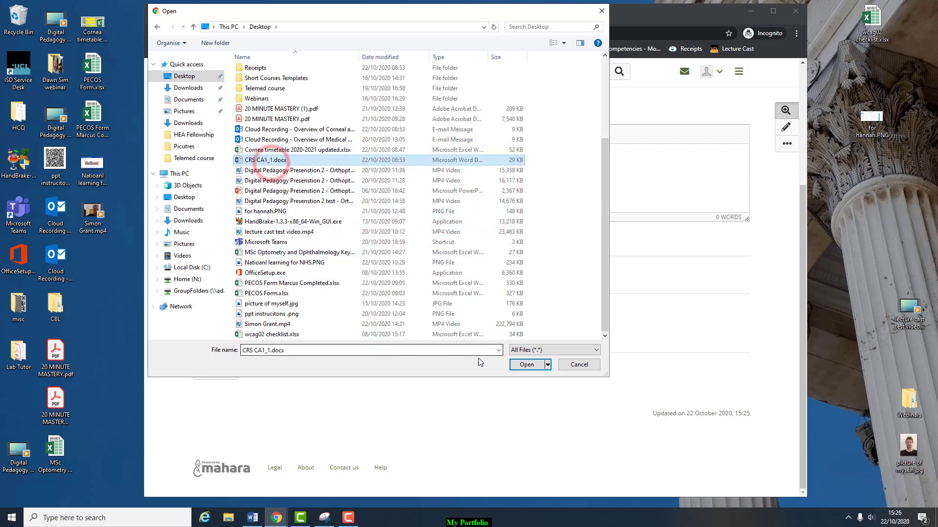
{"action": "left_click", "coordinate": [518, 365]}
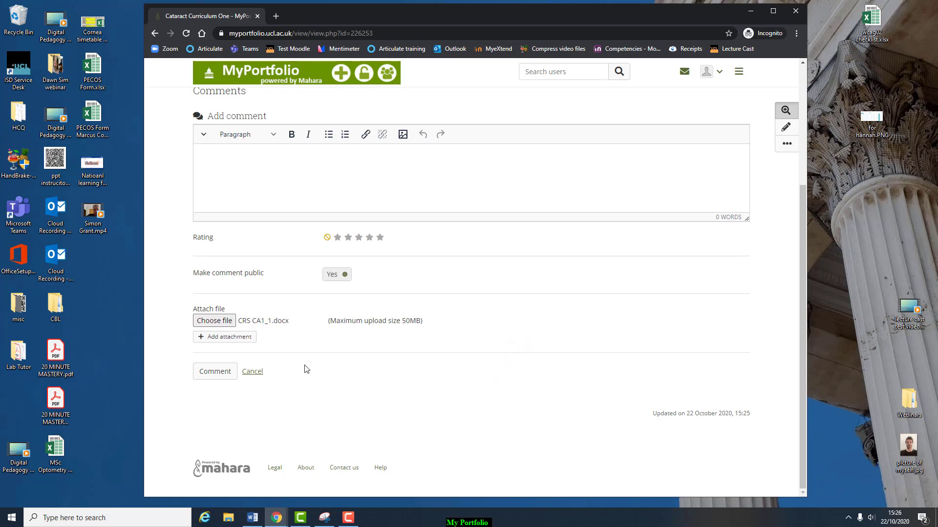
{"action": "scroll", "coordinate": [305, 368], "scroll_direction": "up", "scroll_amount": 1}
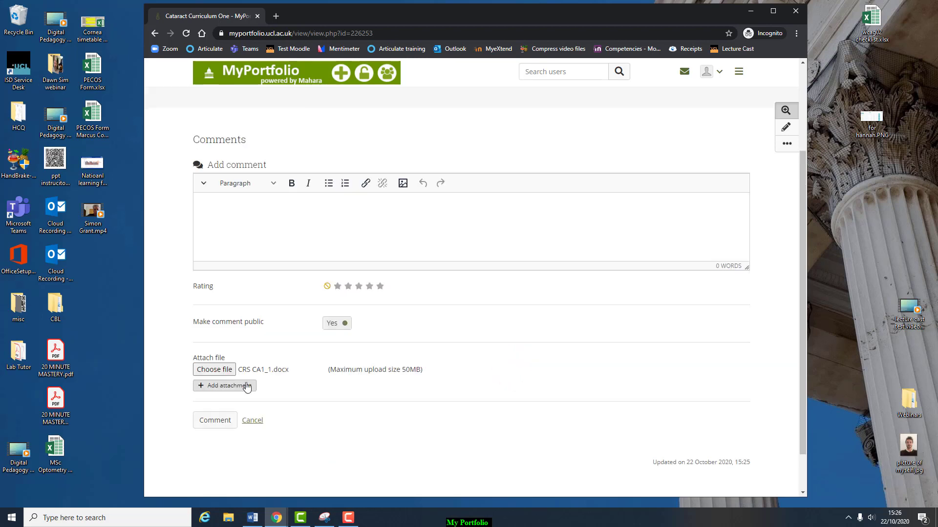
{"action": "left_click", "coordinate": [215, 421]}
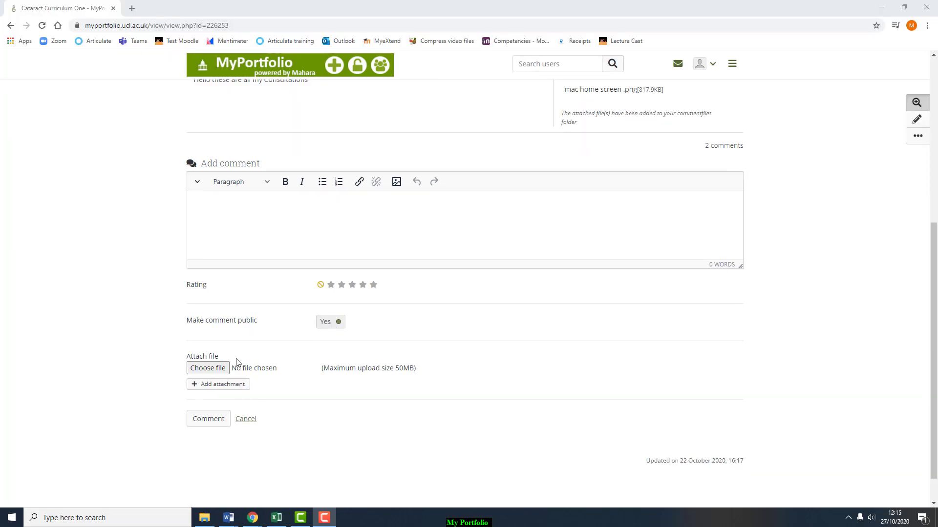
- Submit a new comment with both CRS CA1_1.docx and CRS CA1_2.docx attached
{"action": "left_click", "coordinate": [214, 370]}
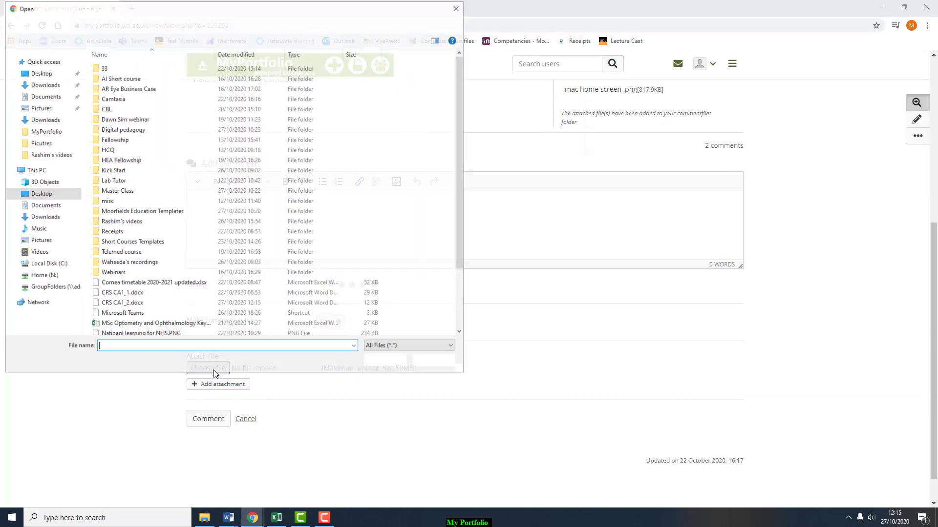
{"action": "left_click", "coordinate": [122, 294]}
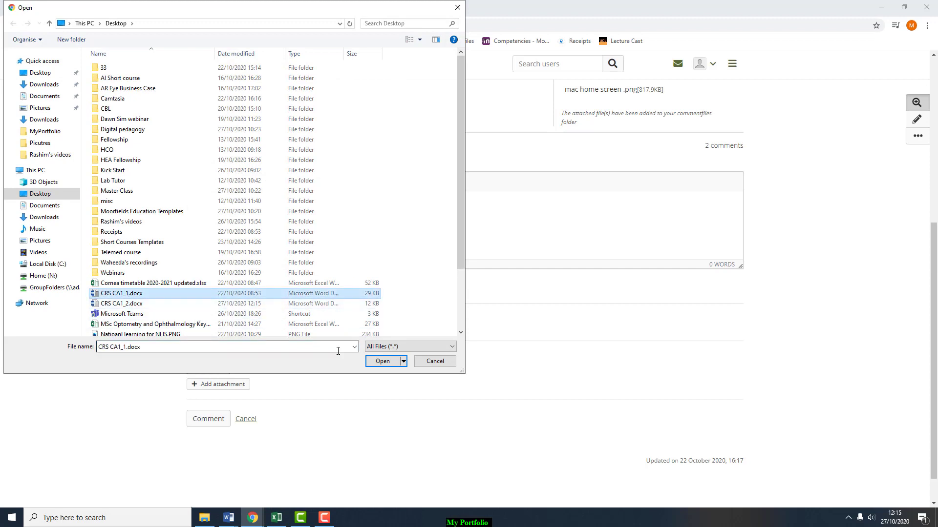
{"action": "left_click", "coordinate": [382, 362]}
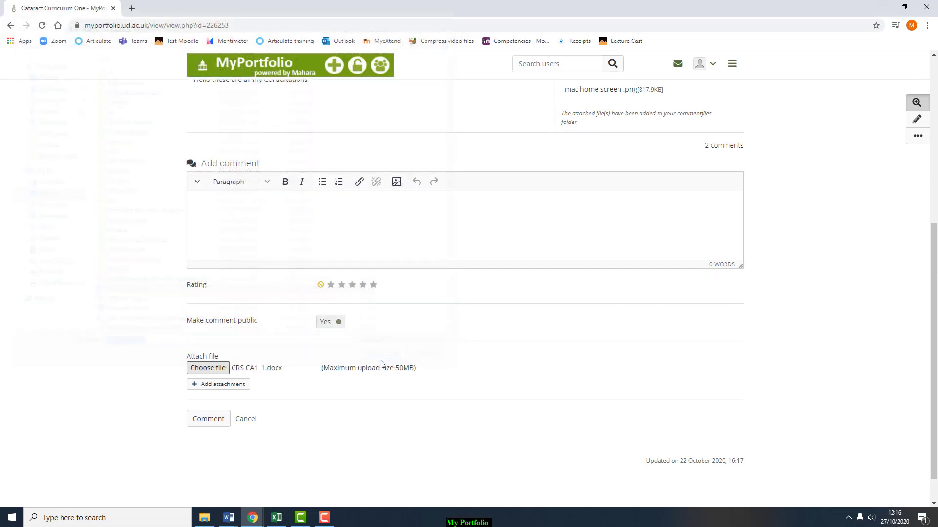
{"action": "left_click", "coordinate": [216, 384]}
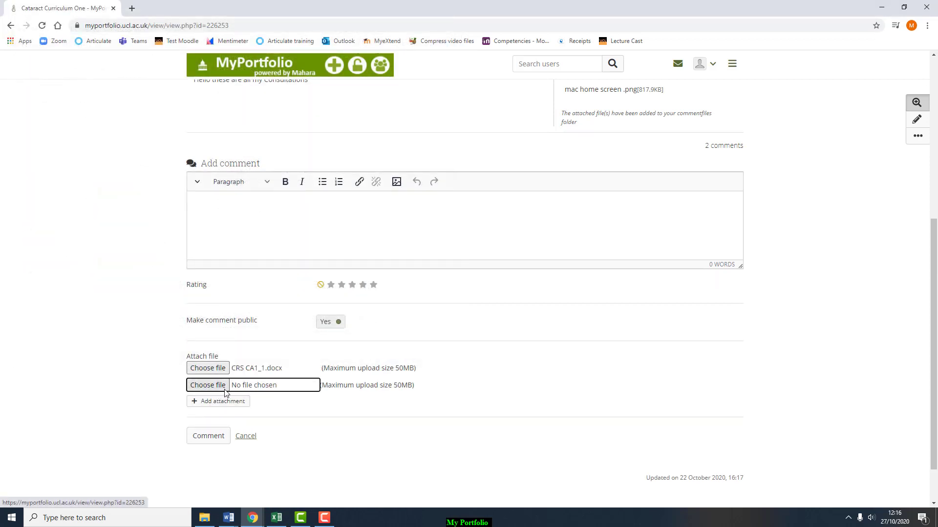
{"action": "left_click", "coordinate": [220, 388]}
{"action": "left_click", "coordinate": [133, 304]}
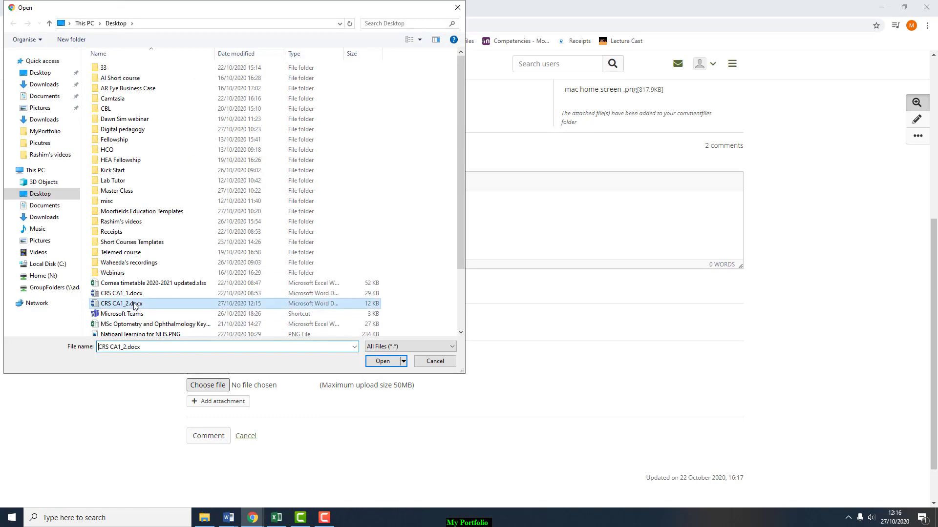
{"action": "left_click", "coordinate": [373, 361]}
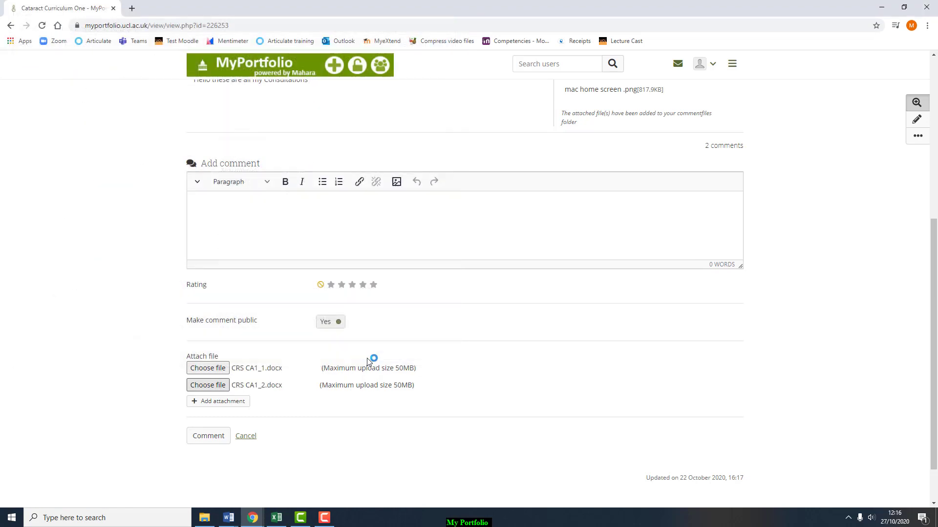
{"action": "left_click", "coordinate": [208, 437]}
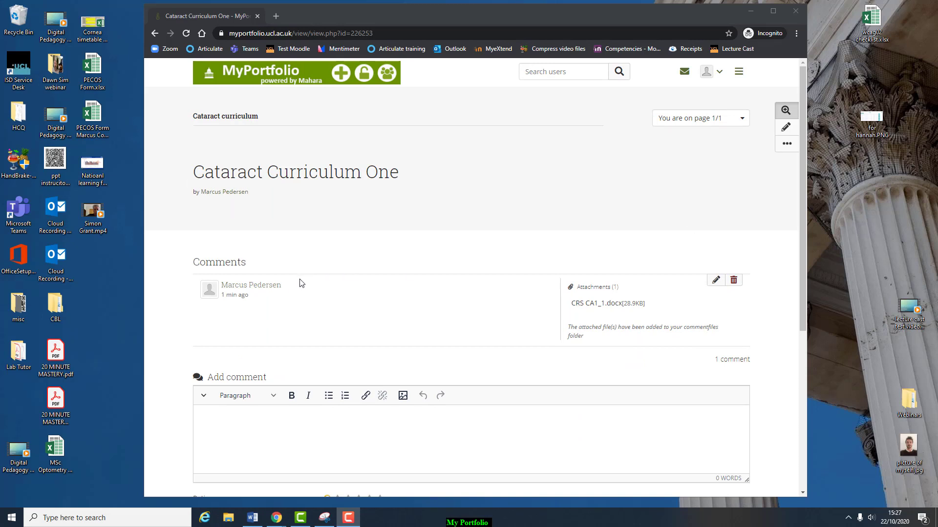
- Open Cataract curriculum's access settings and share it with the first user as Manager
{"action": "left_click", "coordinate": [250, 85]}
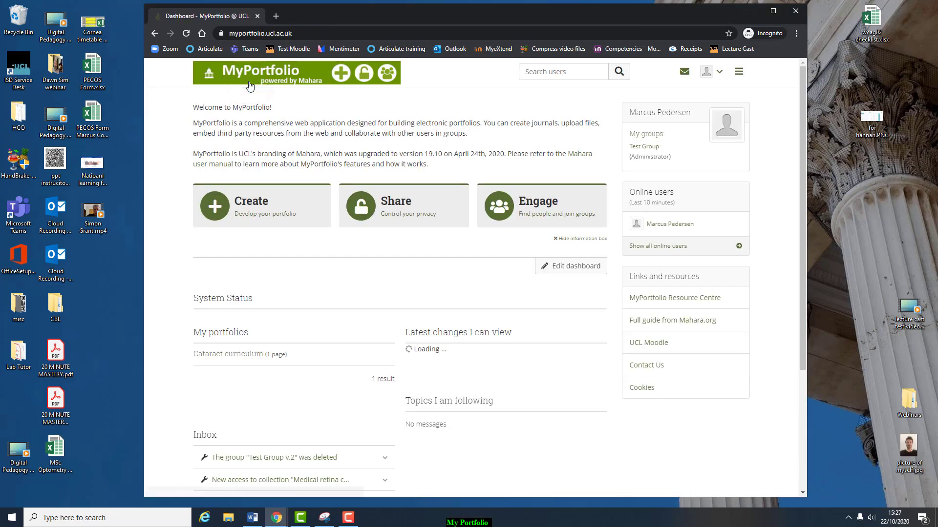
{"action": "left_click", "coordinate": [404, 222]}
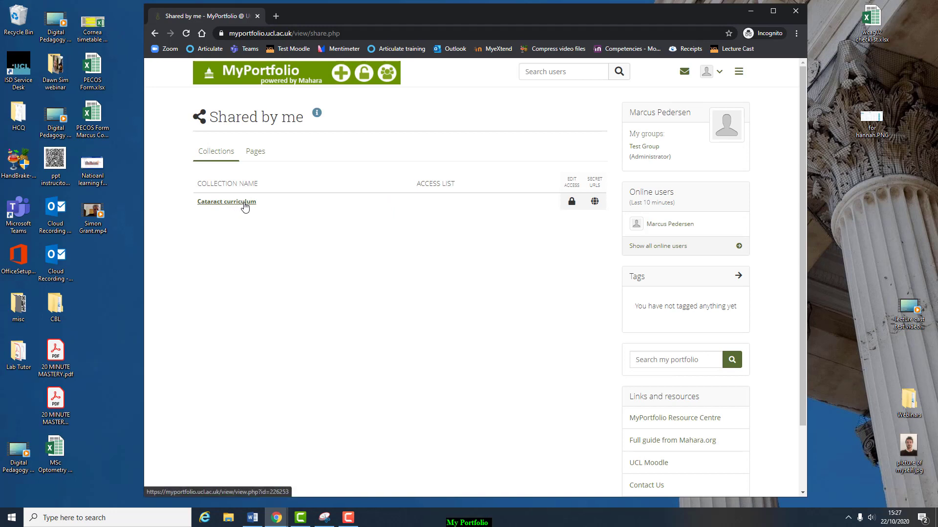
{"action": "left_click", "coordinate": [571, 204]}
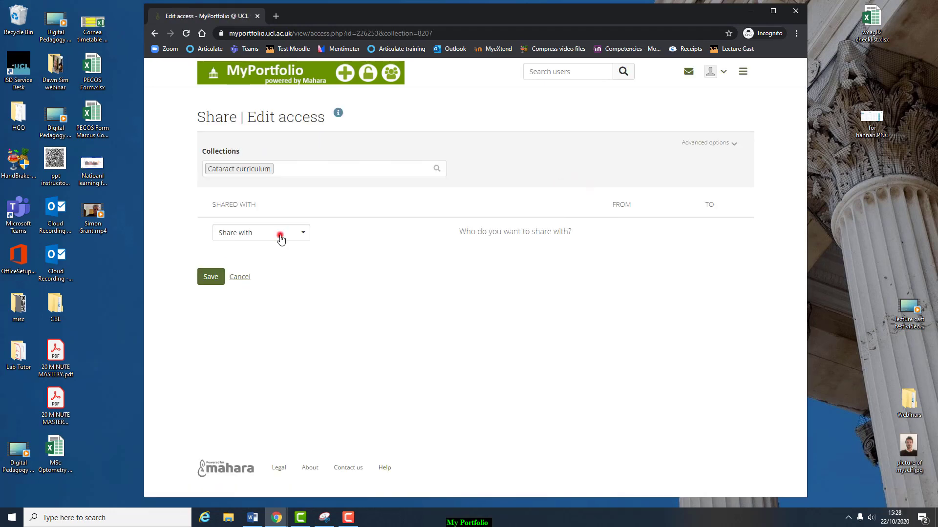
{"action": "left_click", "coordinate": [280, 238]}
{"action": "left_click", "coordinate": [271, 283]}
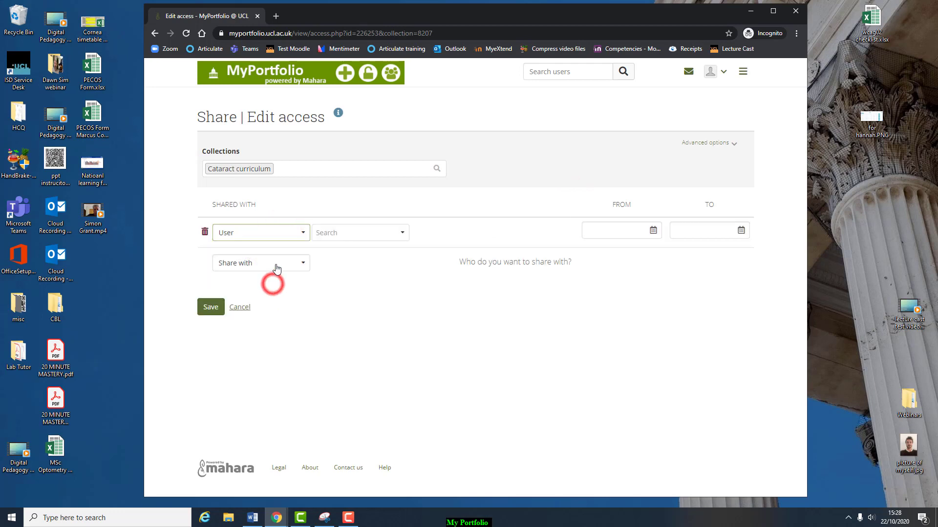
{"action": "left_click", "coordinate": [350, 234]}
{"action": "type", "text": "Rashi"}
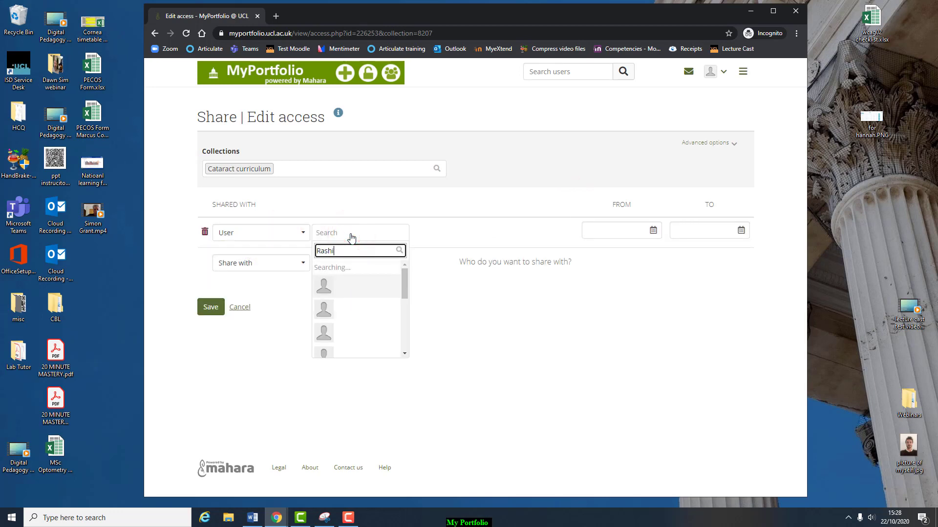
{"action": "key", "text": "BackSpace"}
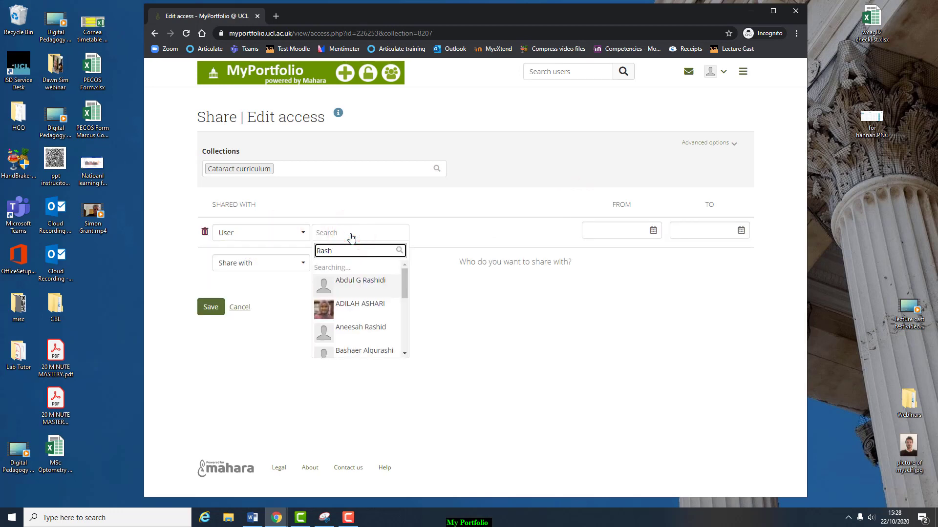
{"action": "type", "text": "mi"}
{"action": "left_click", "coordinate": [359, 271]}
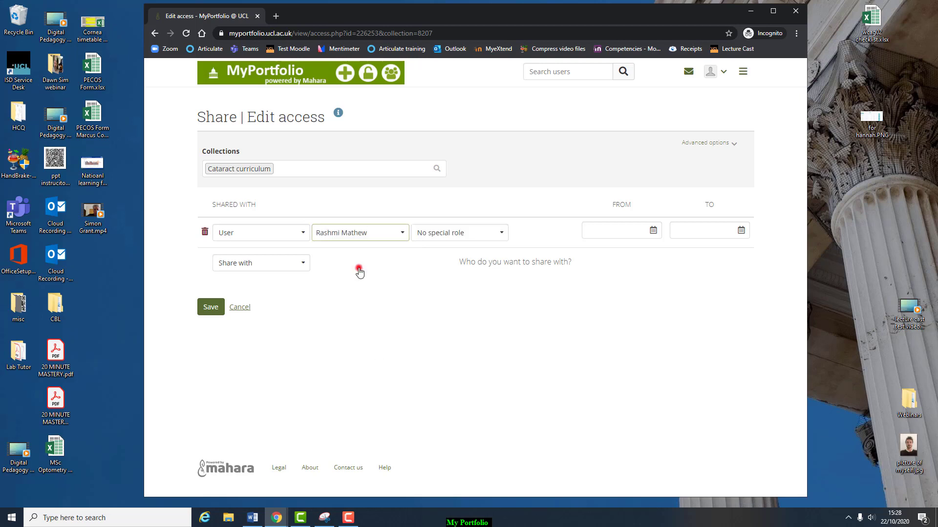
{"action": "left_click", "coordinate": [453, 235]}
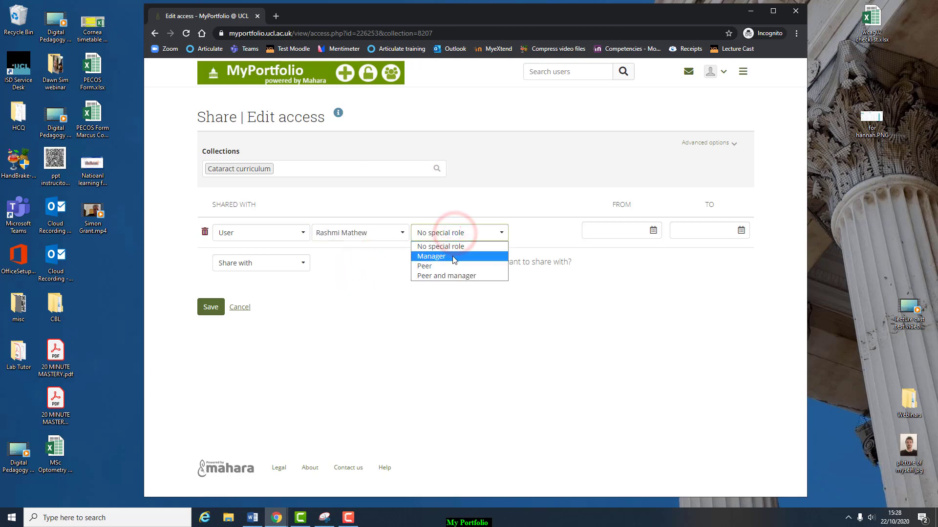
{"action": "left_click", "coordinate": [453, 258]}
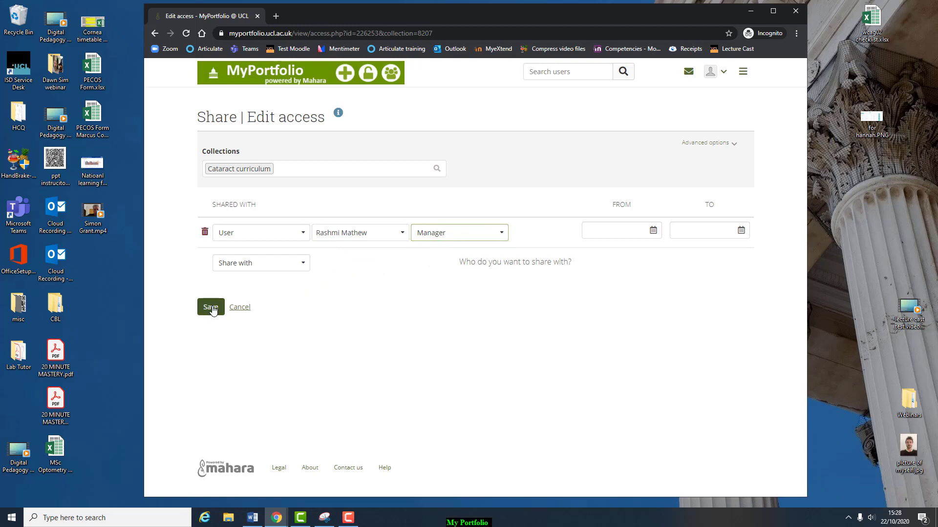
- Add a second user with the Peer role, save the access rules, and open the collection
{"action": "left_click", "coordinate": [259, 266]}
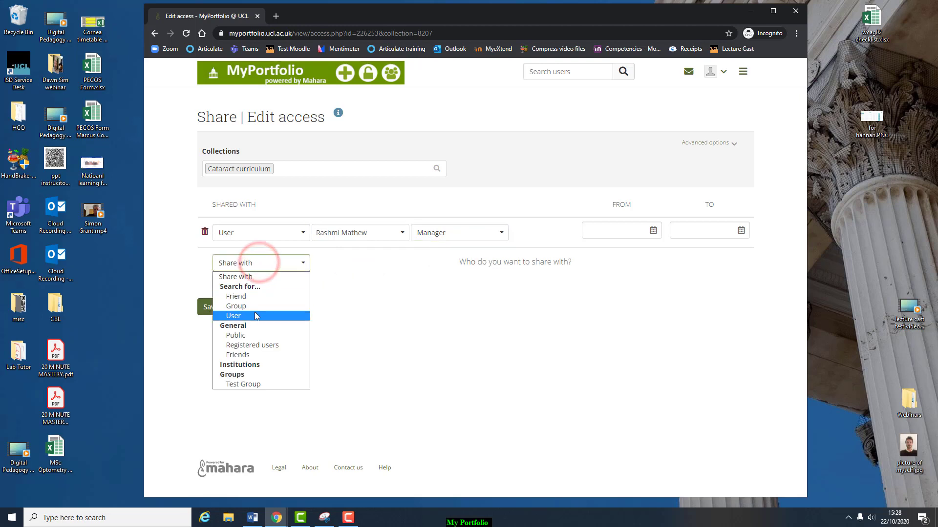
{"action": "left_click", "coordinate": [254, 314]}
{"action": "left_click", "coordinate": [344, 268]}
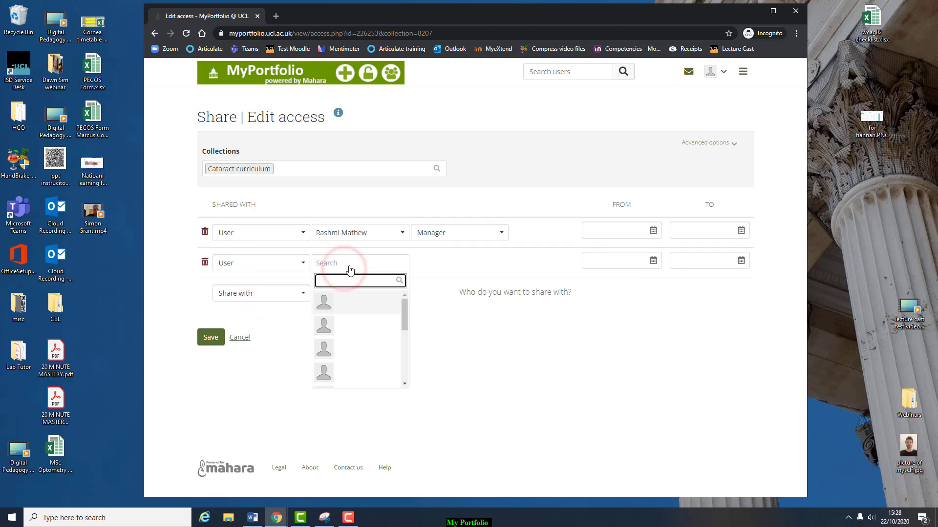
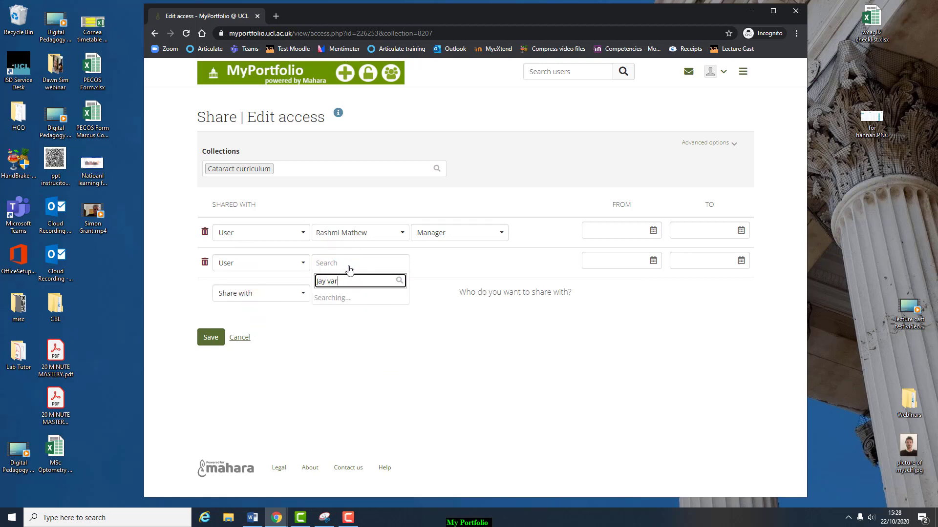
{"action": "left_click", "coordinate": [357, 299]}
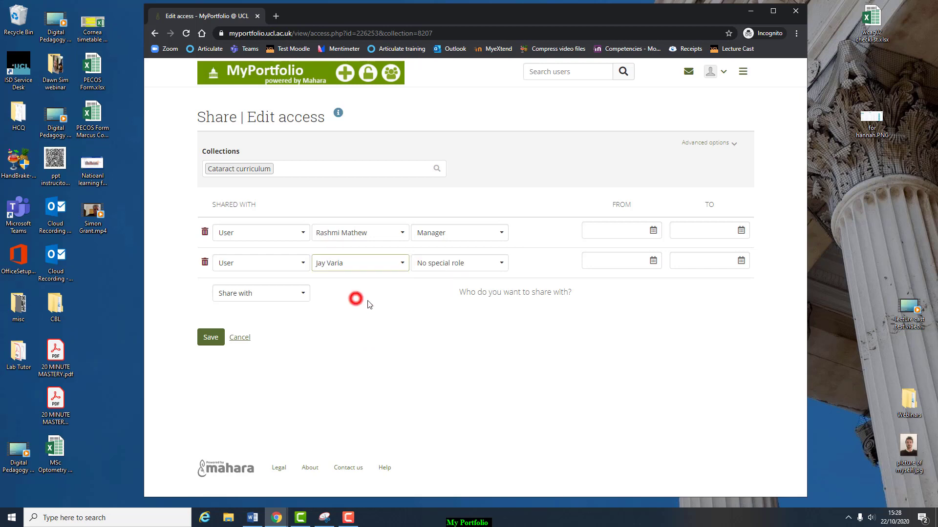
{"action": "left_click", "coordinate": [500, 264]}
{"action": "left_click", "coordinate": [486, 296]}
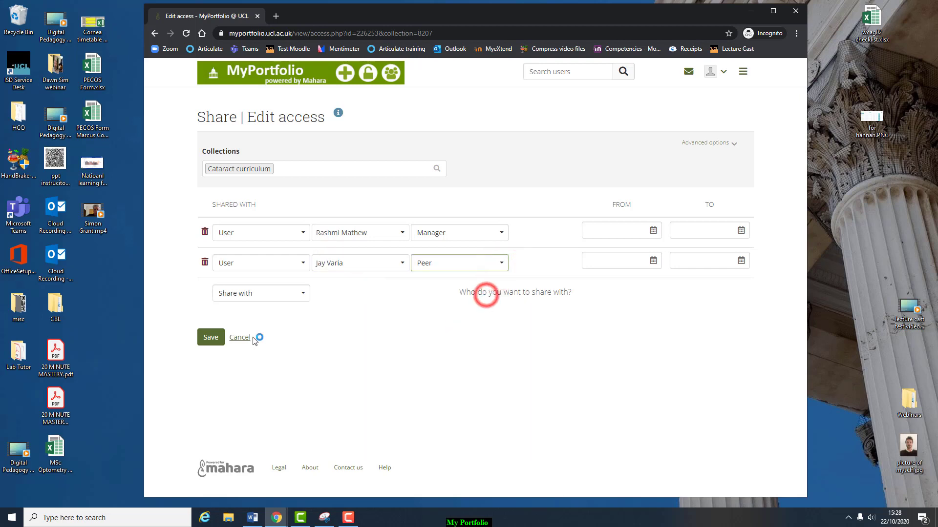
{"action": "left_click", "coordinate": [210, 338]}
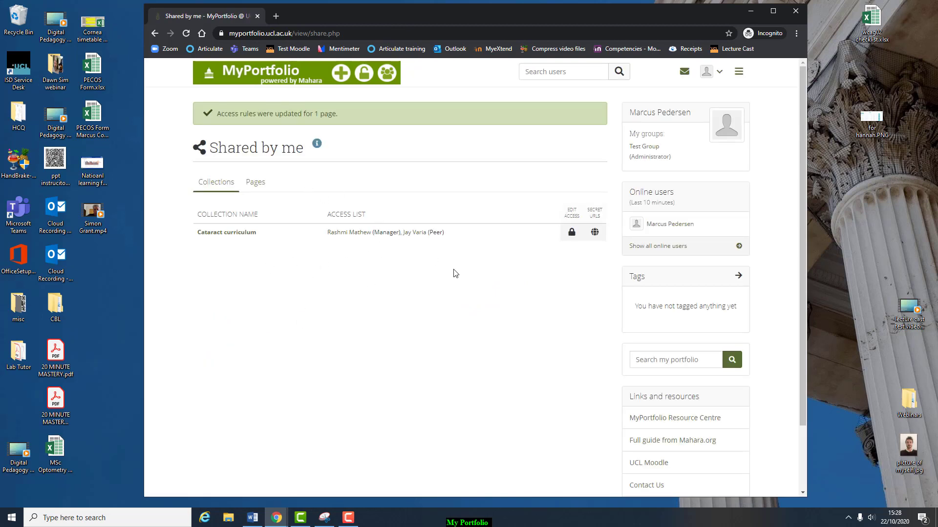
{"action": "left_click", "coordinate": [223, 233]}
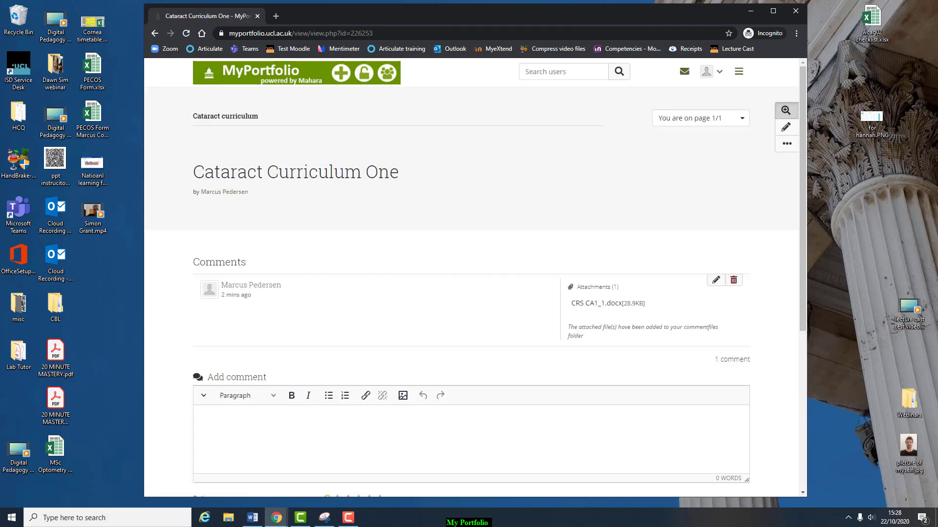
- Return to the dashboard and open the Pages and collections list
{"action": "left_click", "coordinate": [254, 72]}
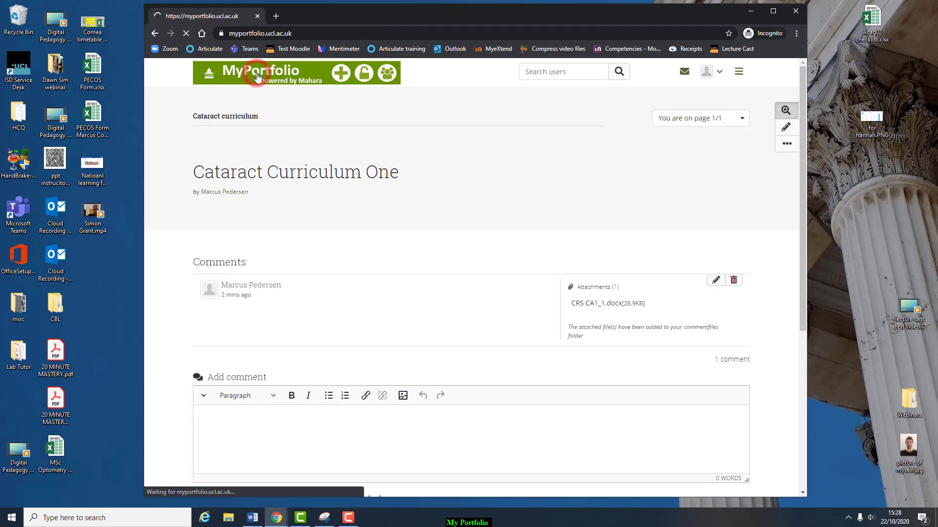
{"action": "left_click", "coordinate": [274, 203]}
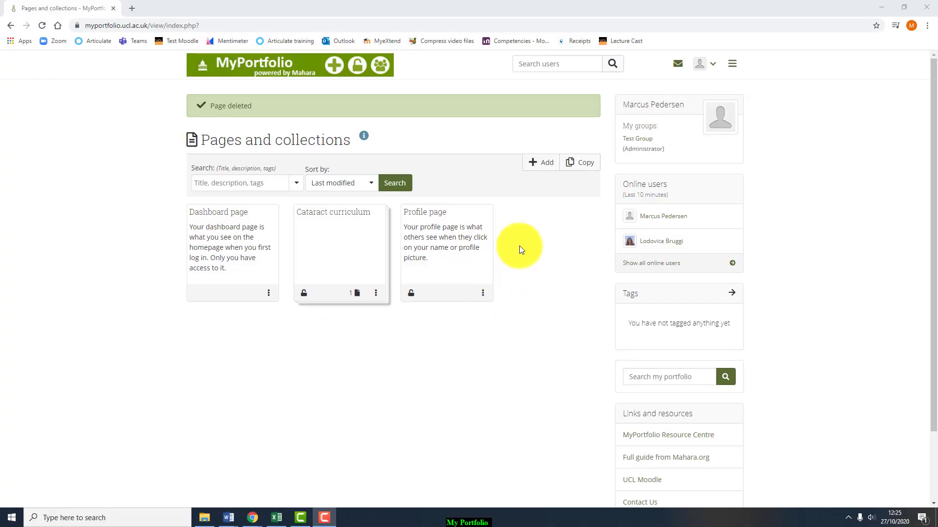
- Add a collection named 'Glaucoma' and finish it without adding any pages
{"action": "left_click", "coordinate": [539, 170]}
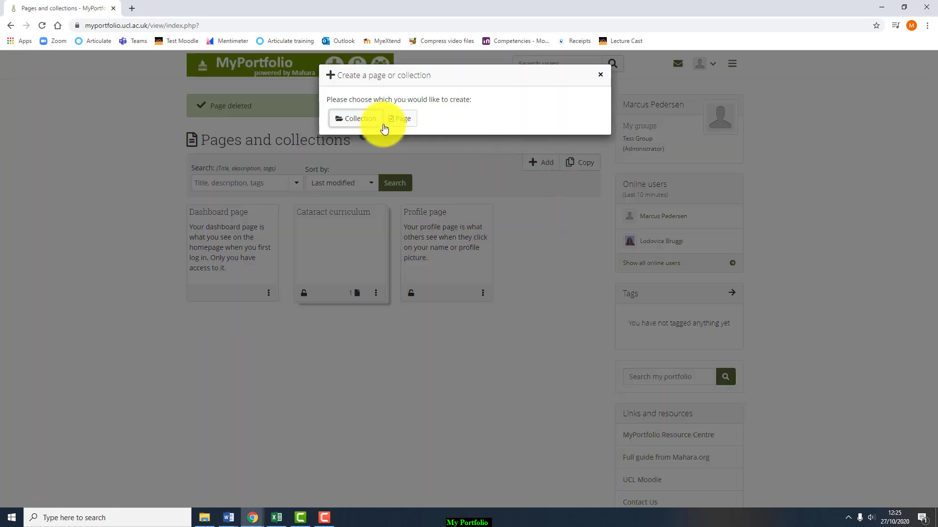
{"action": "left_click", "coordinate": [368, 120]}
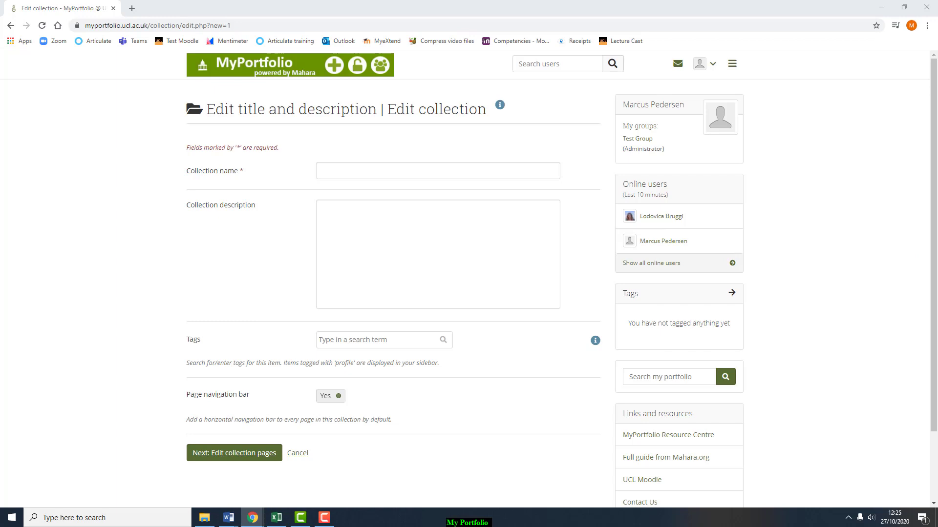
{"action": "left_click", "coordinate": [335, 171]}
{"action": "type", "text": "Glaucoma"}
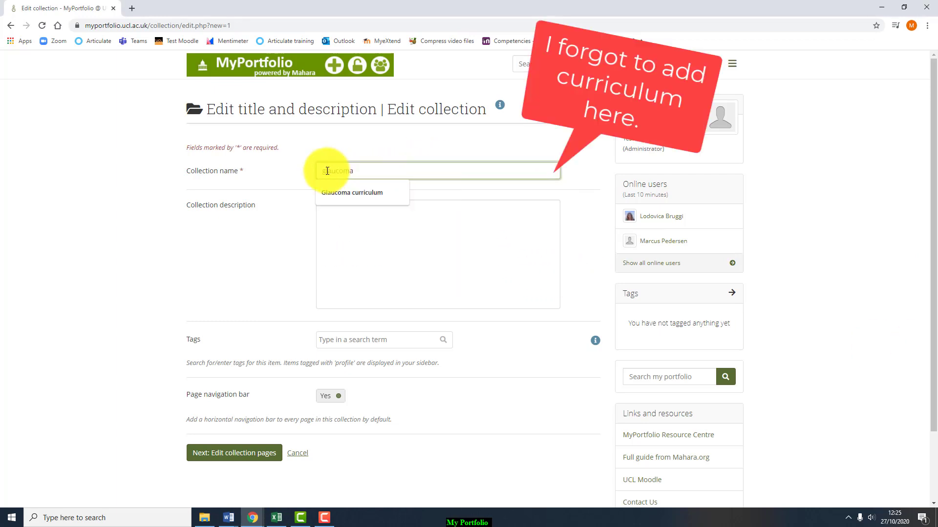
{"action": "left_click", "coordinate": [368, 273]}
{"action": "scroll", "coordinate": [303, 391], "scroll_direction": "down", "scroll_amount": 1}
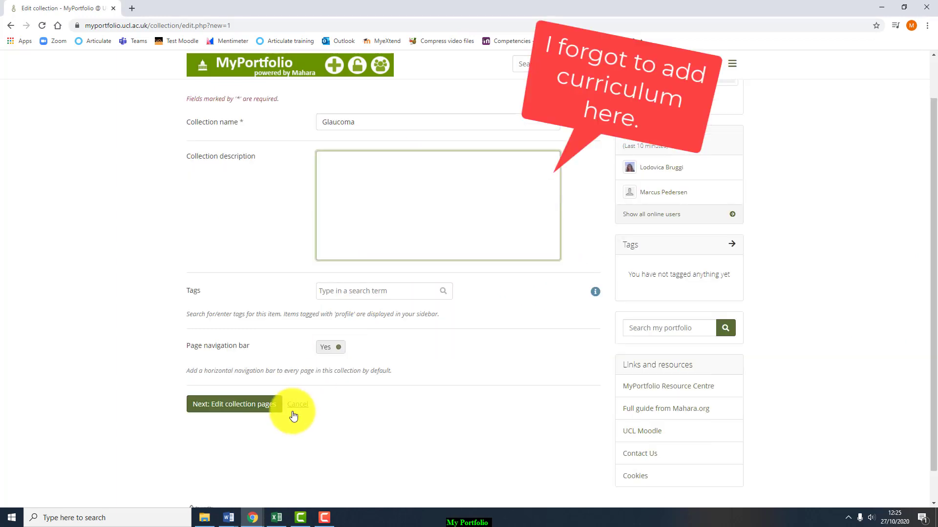
{"action": "left_click", "coordinate": [225, 408]}
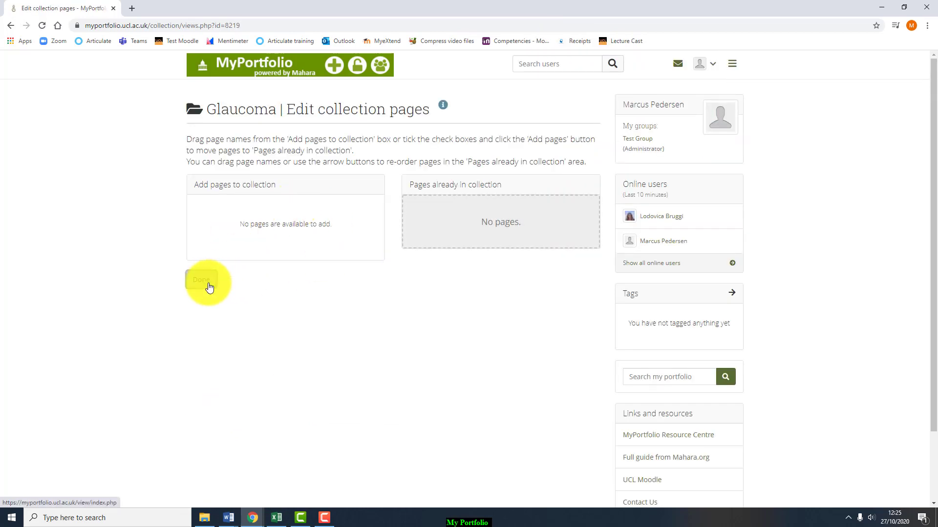
{"action": "left_click", "coordinate": [204, 281]}
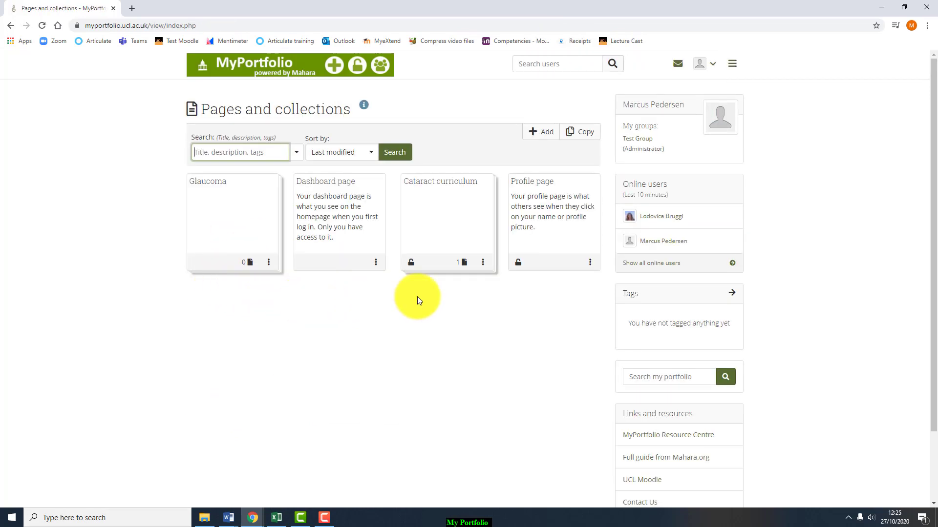
- Create a new page titled 'CRS 1' and save it
{"action": "left_click", "coordinate": [541, 132]}
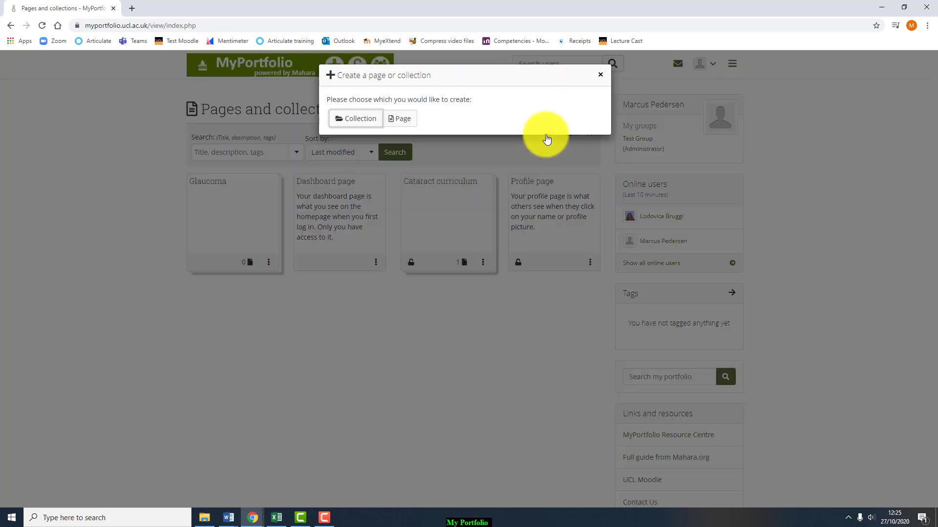
{"action": "left_click", "coordinate": [402, 125]}
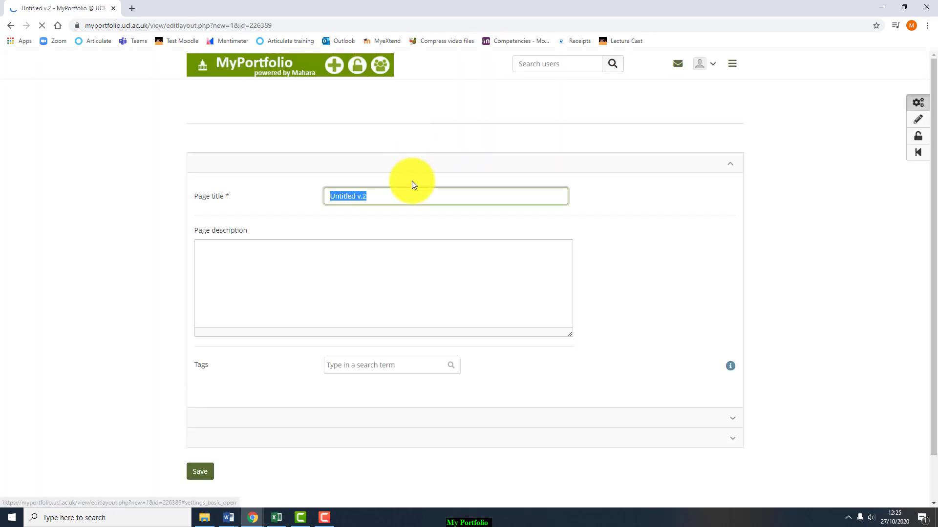
{"action": "left_click", "coordinate": [419, 196]}
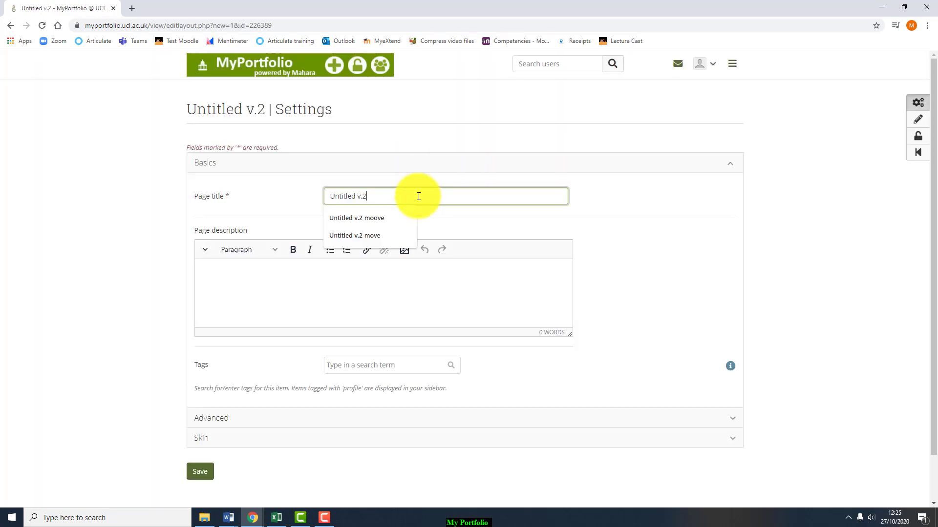
{"action": "type", "text": "CRS"}
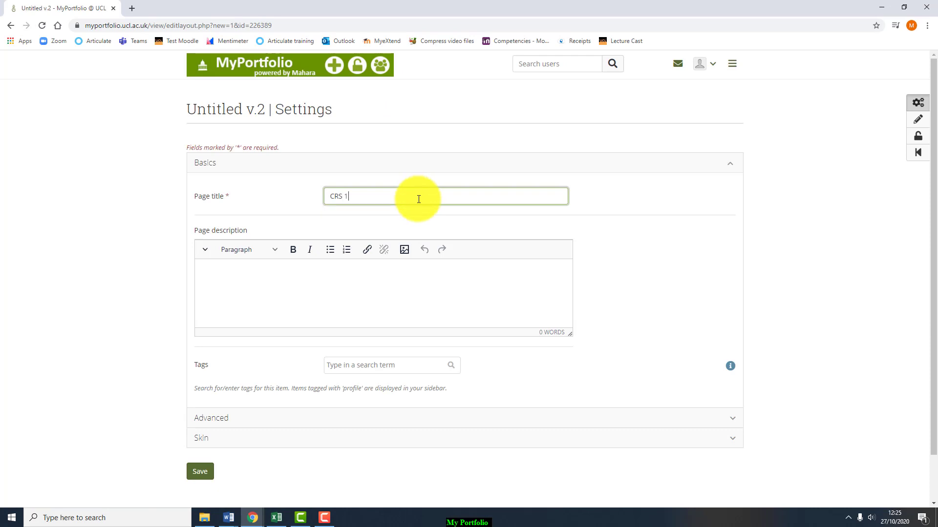
{"action": "type", "text": " 1"}
{"action": "scroll", "coordinate": [405, 276], "scroll_direction": "down", "scroll_amount": 2}
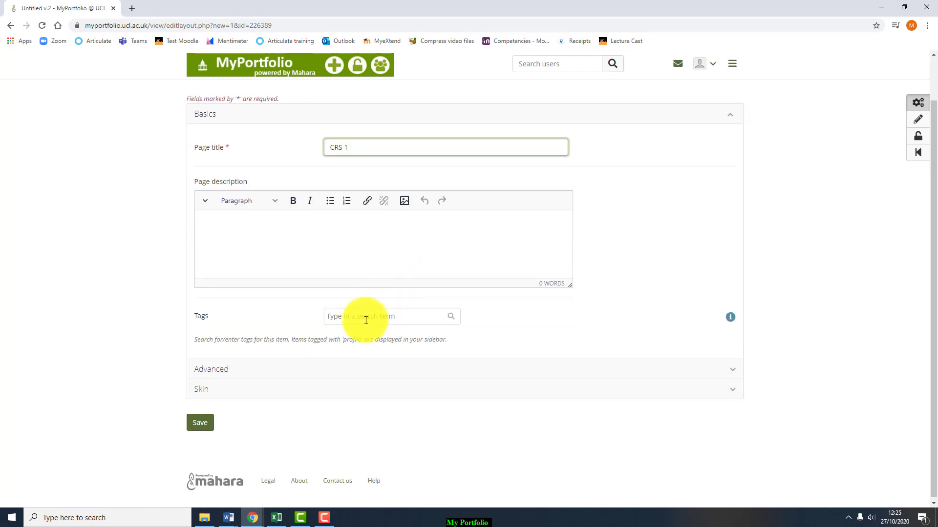
{"action": "left_click", "coordinate": [202, 423]}
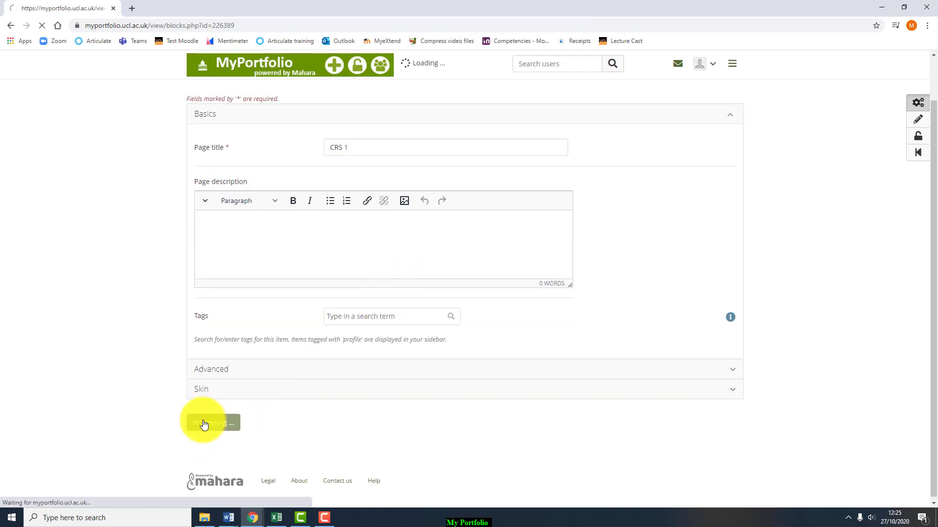
- Return to Pages and collections and open page management for the Glaucoma collection
{"action": "left_click", "coordinate": [244, 61]}
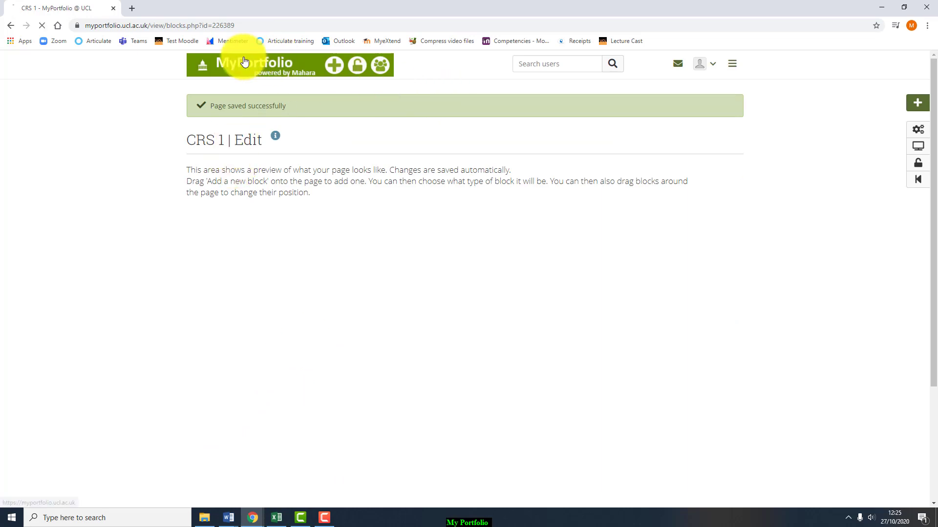
{"action": "left_click", "coordinate": [276, 198]}
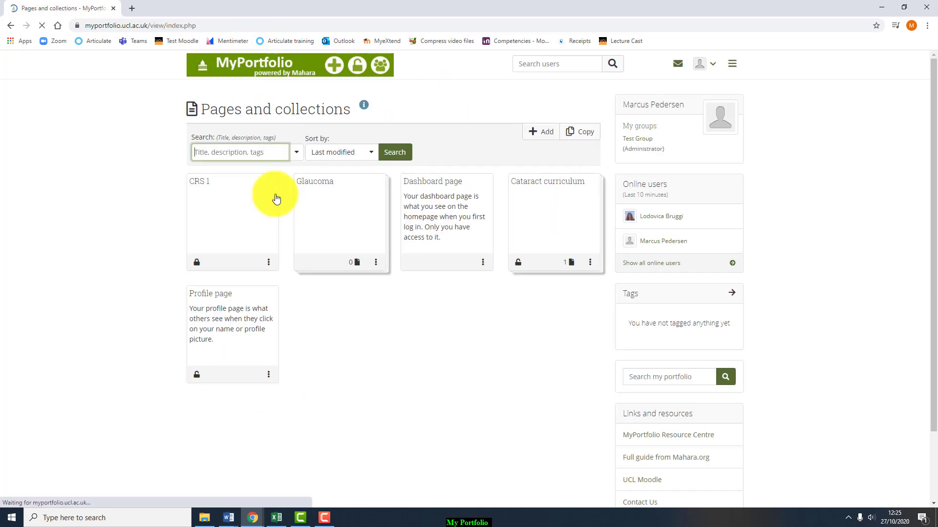
{"action": "left_click", "coordinate": [375, 262]}
{"action": "left_click", "coordinate": [356, 280]}
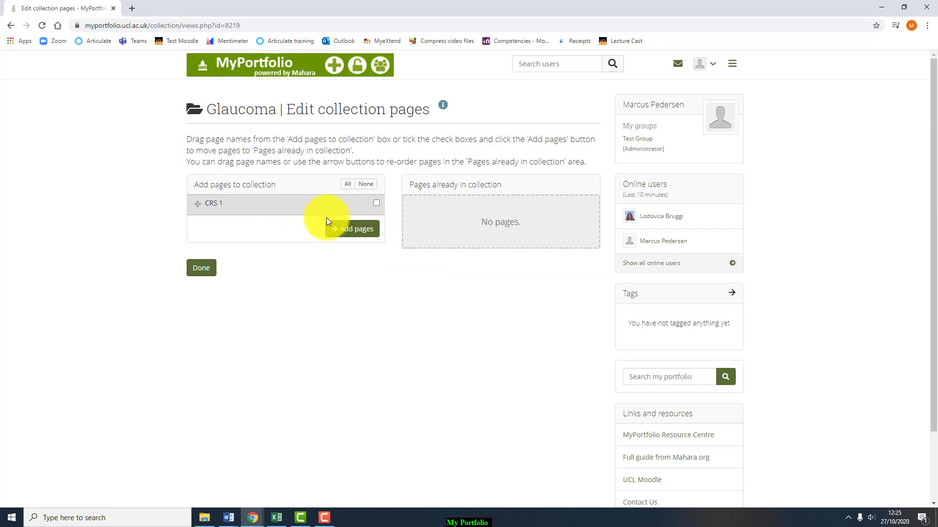
- Tick CRS 1, add it to the Glaucoma collection and finish editing its pages
{"action": "left_click", "coordinate": [376, 203]}
{"action": "left_click", "coordinate": [353, 229]}
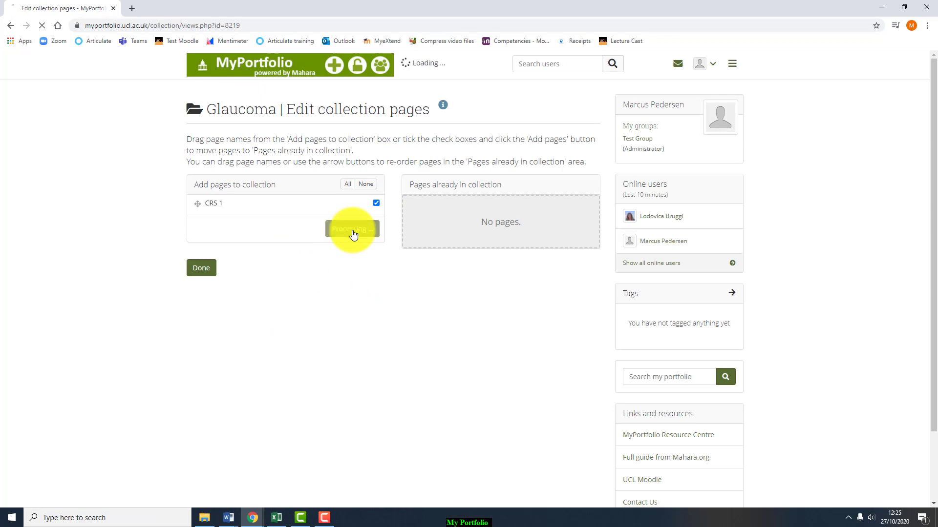
{"action": "left_click", "coordinate": [203, 313]}
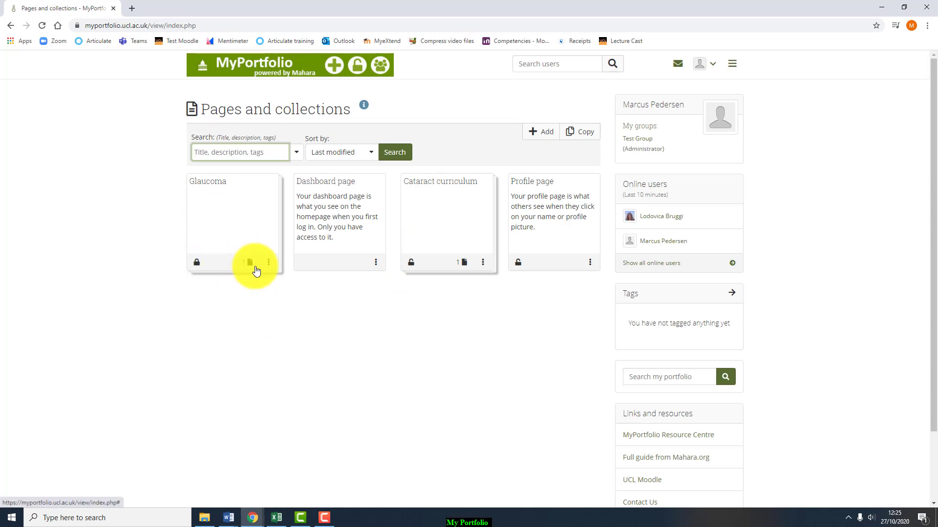
{"action": "left_click", "coordinate": [267, 265]}
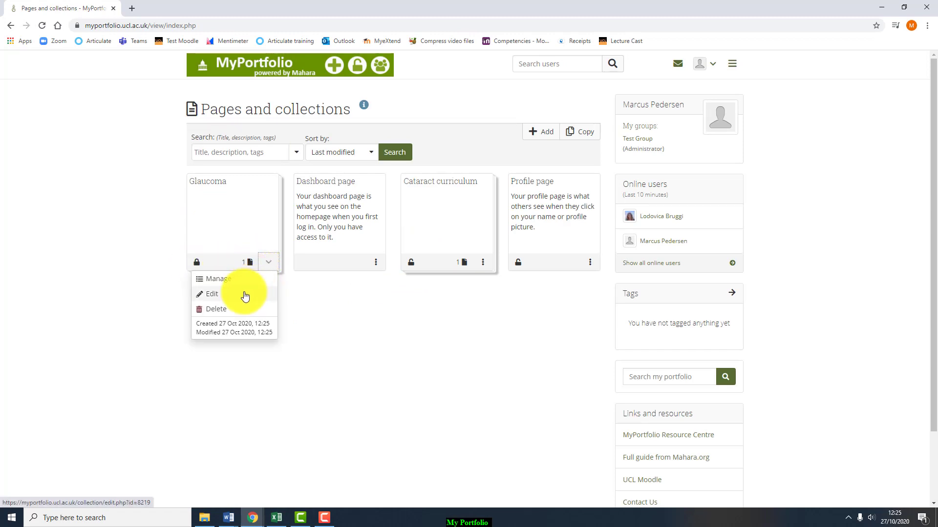
{"action": "left_click", "coordinate": [339, 299]}
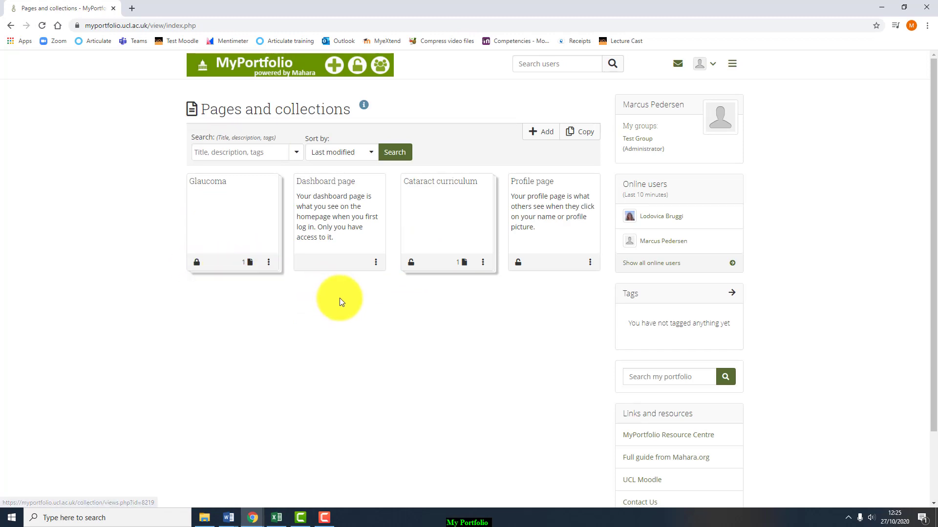
- Create and save a second standalone 'CRS 1' page, then return to Pages and collections
{"action": "left_click", "coordinate": [542, 141]}
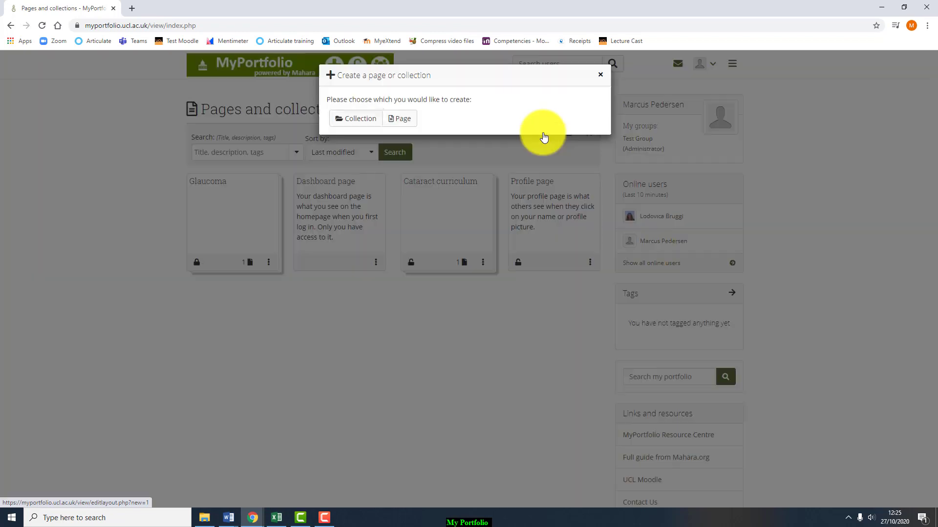
{"action": "left_click", "coordinate": [402, 123]}
{"action": "type", "text": "C"}
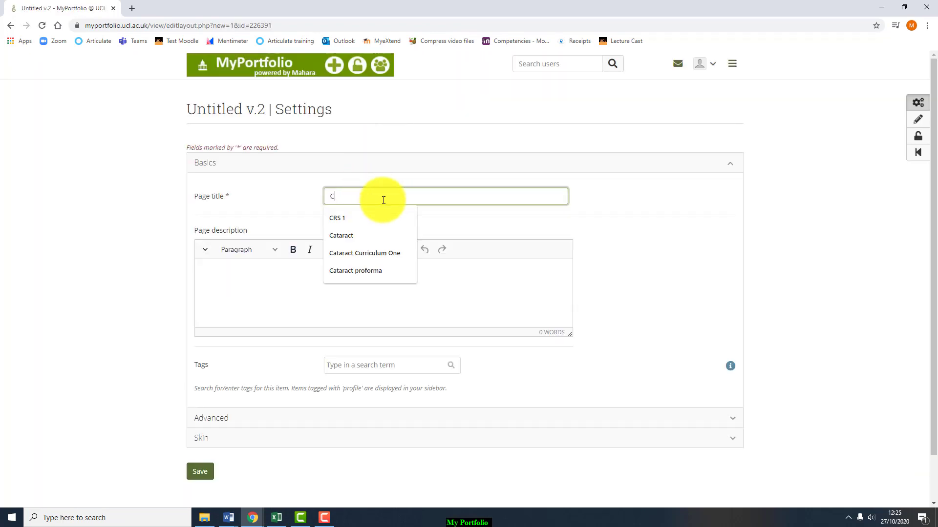
{"action": "type", "text": "RS 1"}
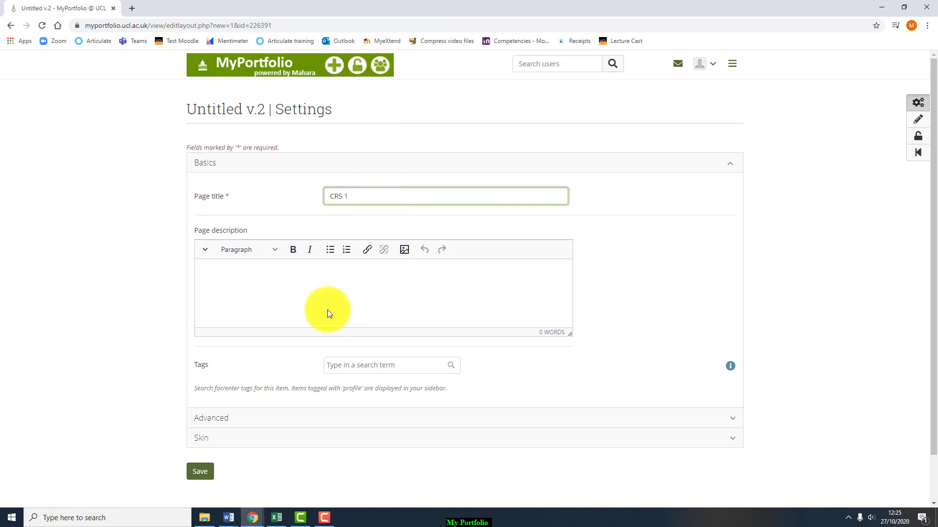
{"action": "left_click", "coordinate": [327, 290]}
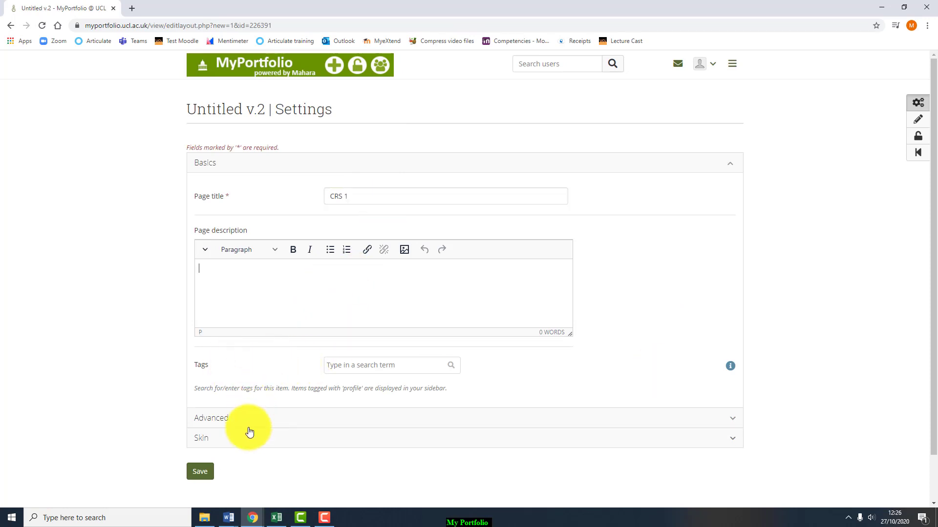
{"action": "left_click", "coordinate": [201, 472]}
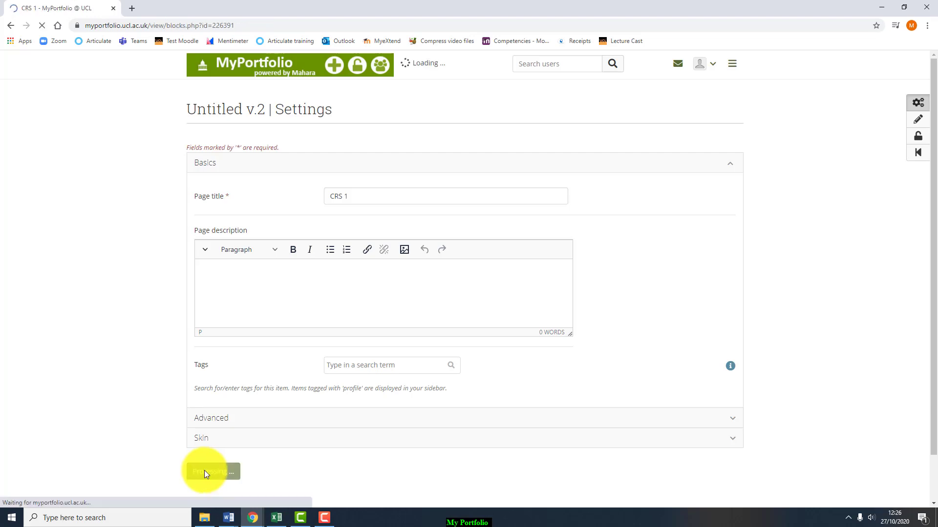
{"action": "left_click", "coordinate": [241, 73]}
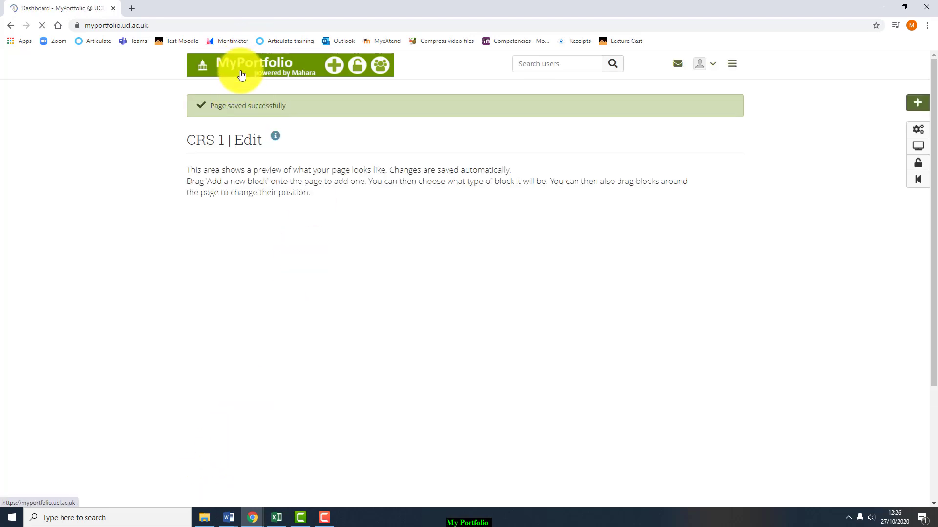
{"action": "left_click", "coordinate": [247, 185]}
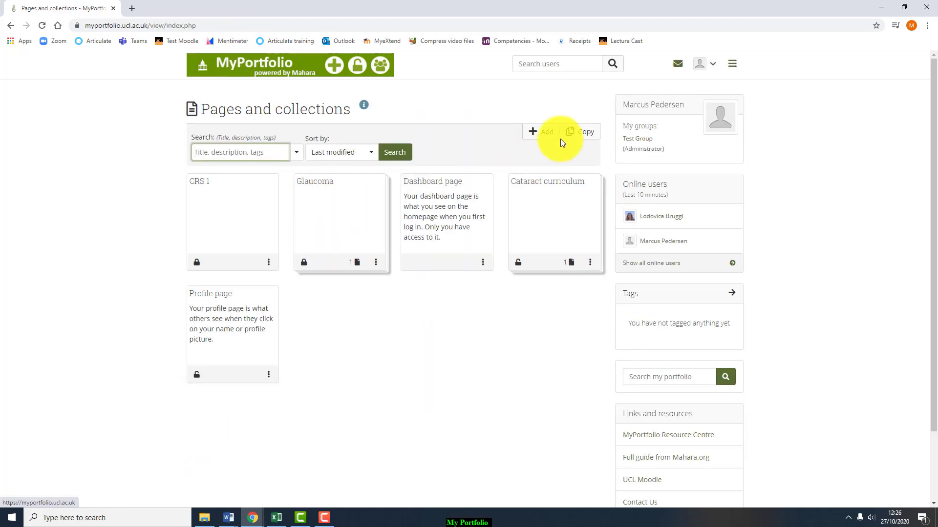
- Start a new collection named 'Medical retina curriculum' and continue to its page selection
{"action": "left_click", "coordinate": [543, 133]}
{"action": "left_click", "coordinate": [350, 120]}
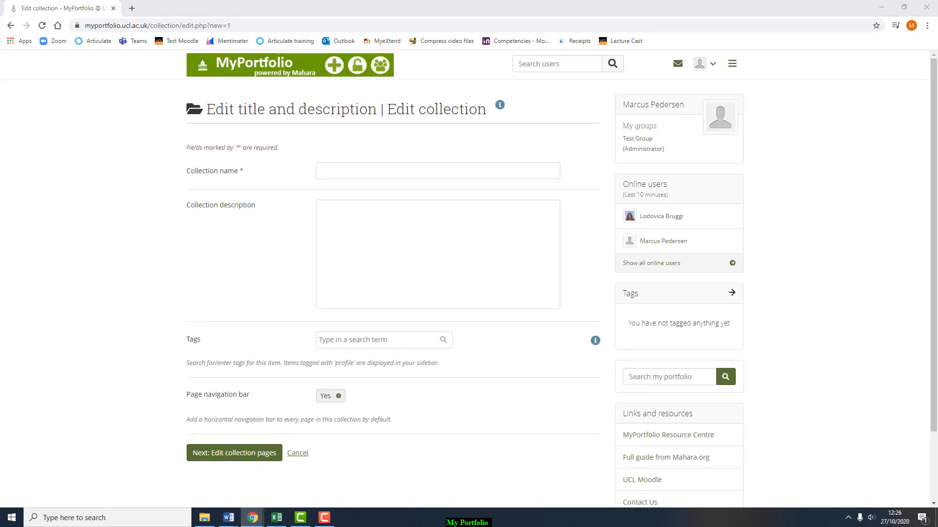
{"action": "left_click", "coordinate": [344, 171]}
{"action": "type", "text": "medical retina"}
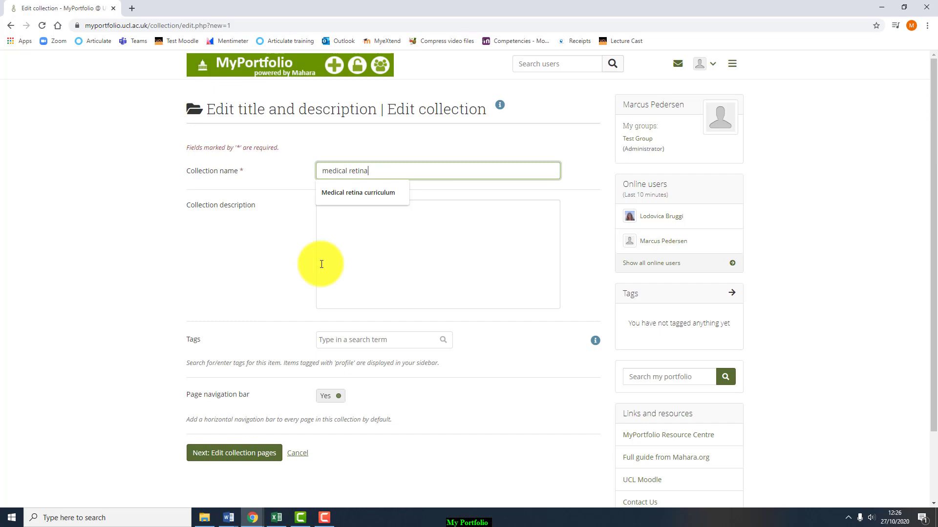
{"action": "left_click", "coordinate": [327, 170]}
{"action": "key", "text": "BackSpace"}
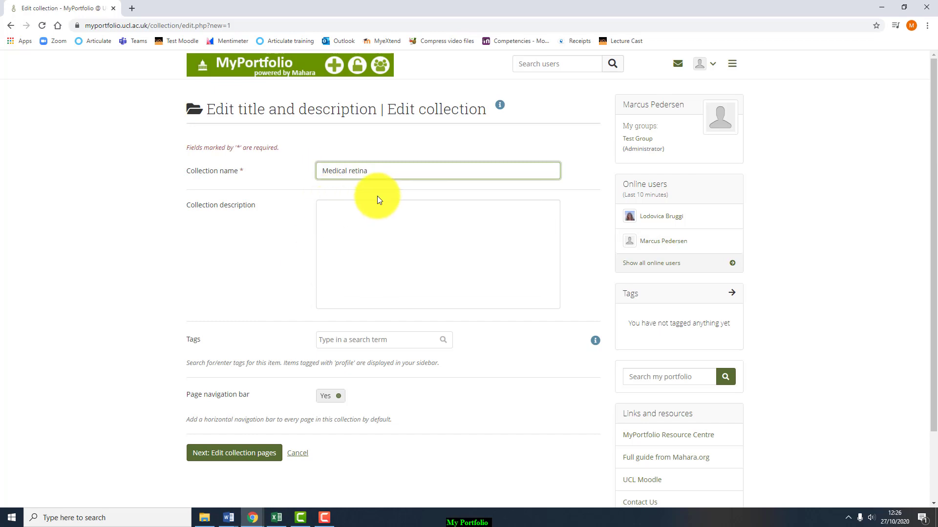
{"action": "left_click", "coordinate": [391, 191]}
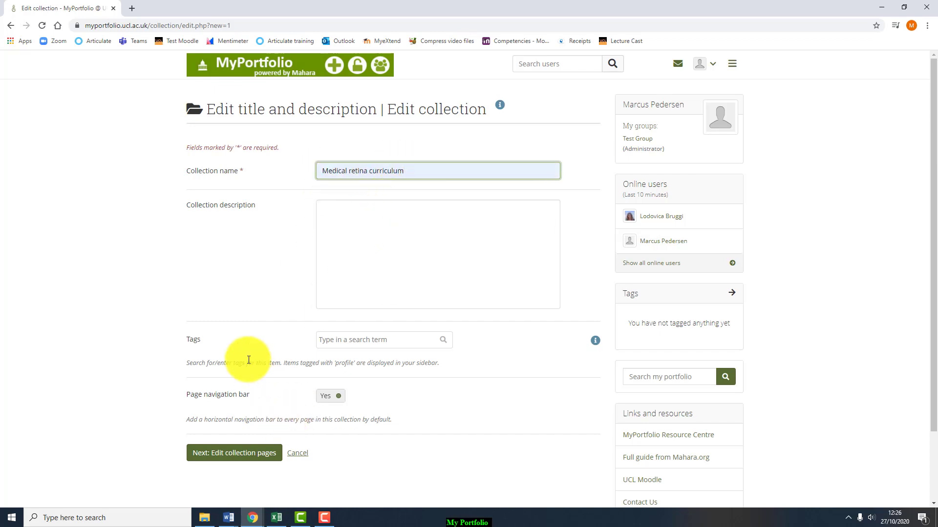
{"action": "scroll", "coordinate": [244, 360], "scroll_direction": "down", "scroll_amount": 1}
{"action": "left_click", "coordinate": [241, 406]}
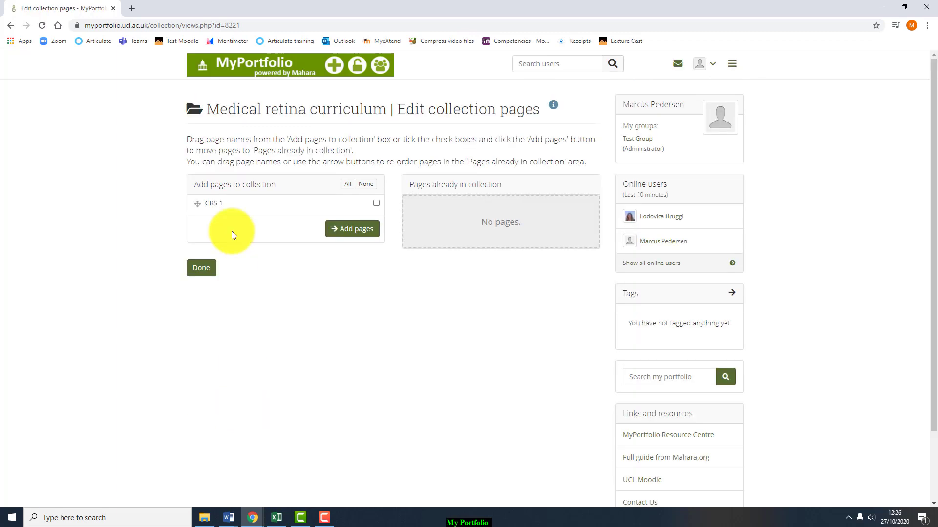
- Add the CRS 1 page to Medical retina curriculum and finish
{"action": "left_click", "coordinate": [376, 203]}
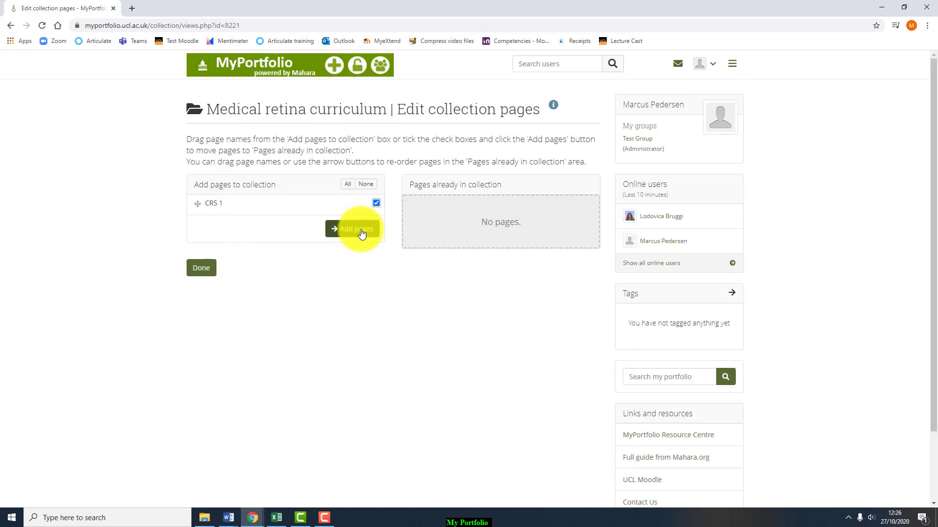
{"action": "left_click", "coordinate": [360, 229]}
{"action": "left_click", "coordinate": [214, 314]}
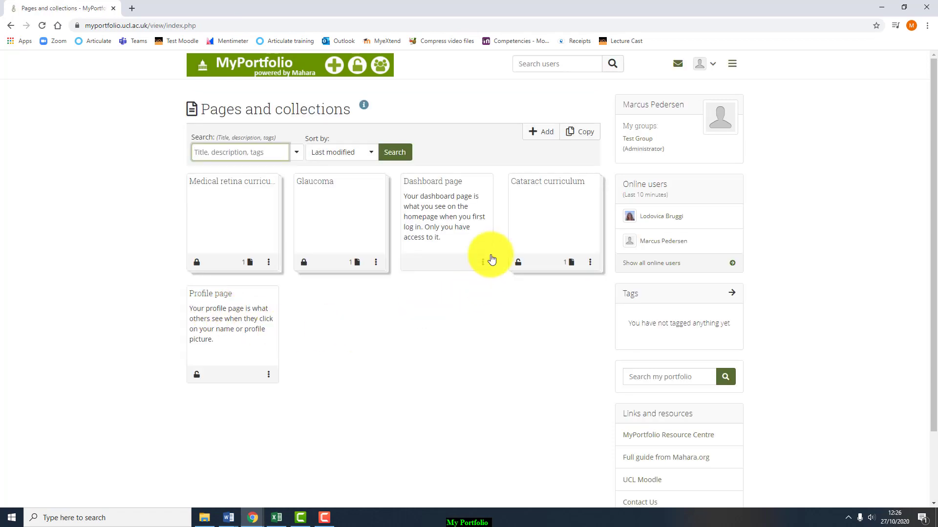
- Create and save another standalone 'CRS 1' page, then return to Pages and collections
{"action": "left_click", "coordinate": [543, 136]}
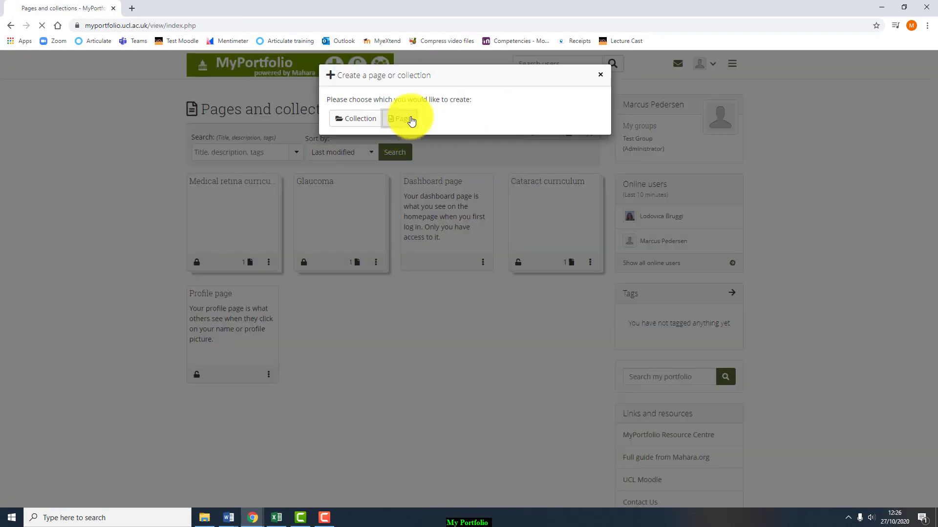
{"action": "left_click", "coordinate": [396, 119]}
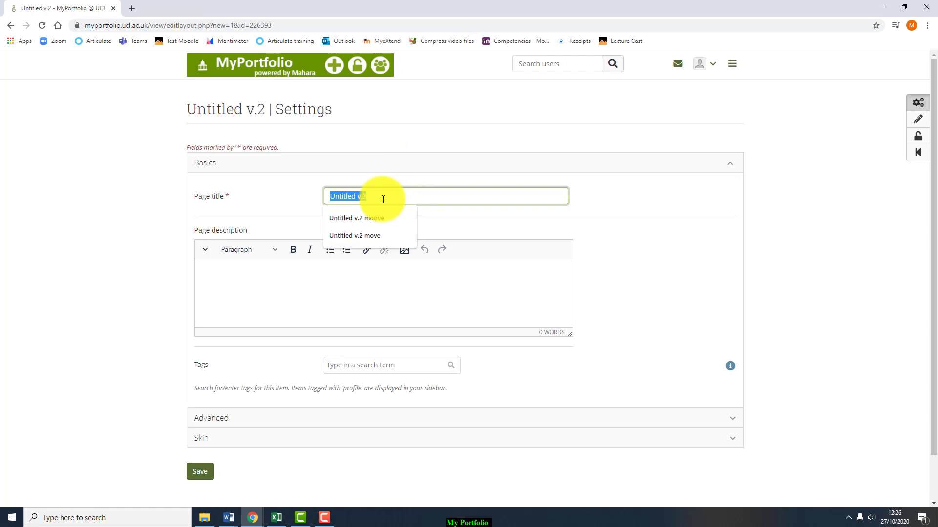
{"action": "type", "text": "CR"}
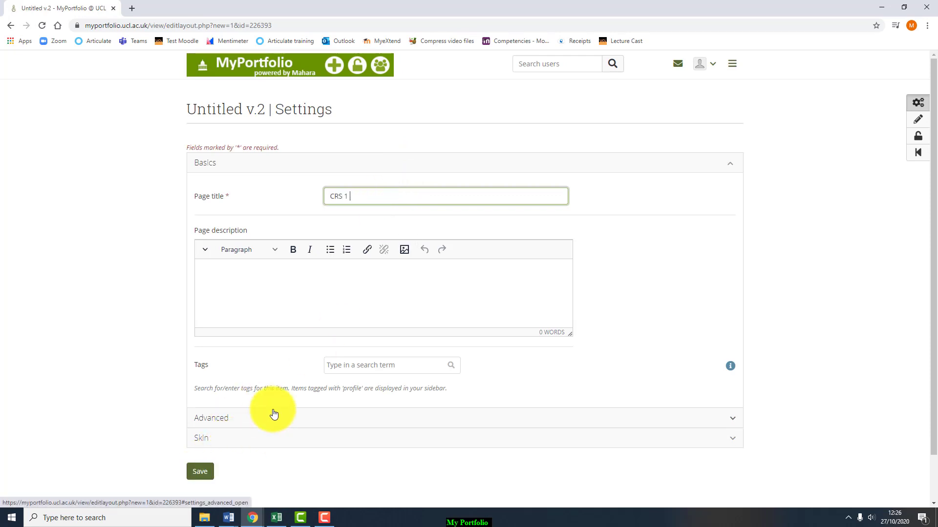
{"action": "type", "text": "S 1"}
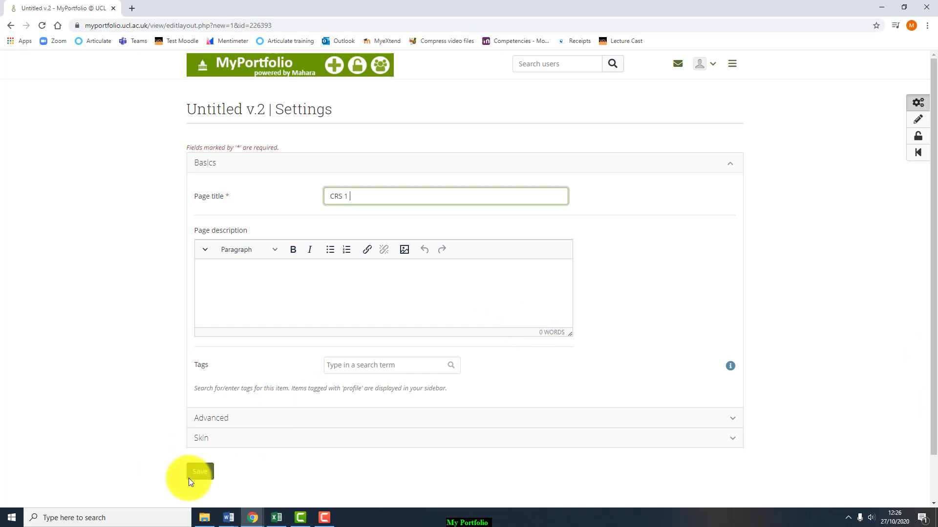
{"action": "left_click", "coordinate": [200, 472]}
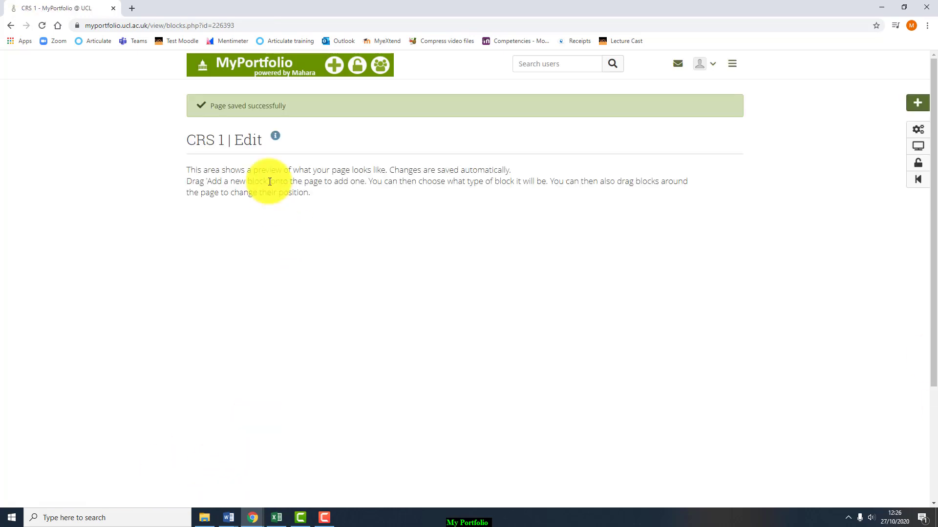
{"action": "left_click", "coordinate": [258, 78]}
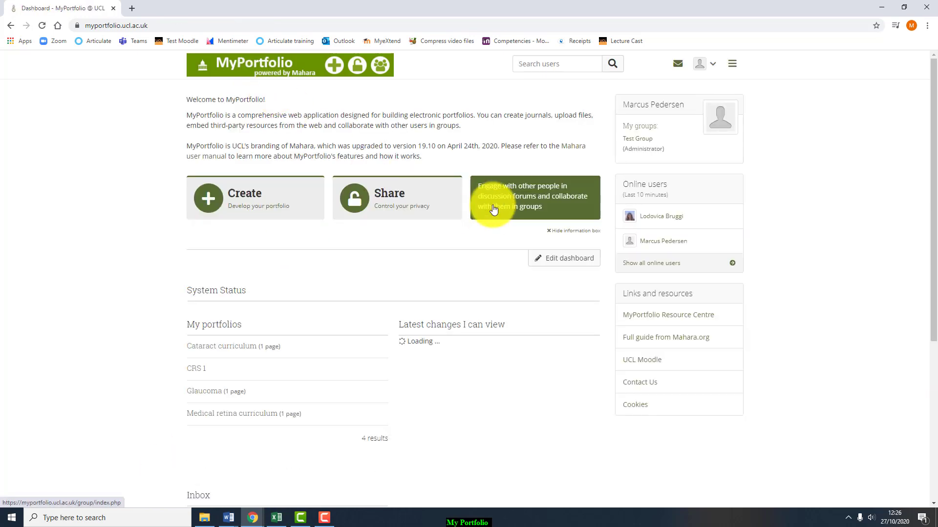
{"action": "left_click", "coordinate": [283, 208]}
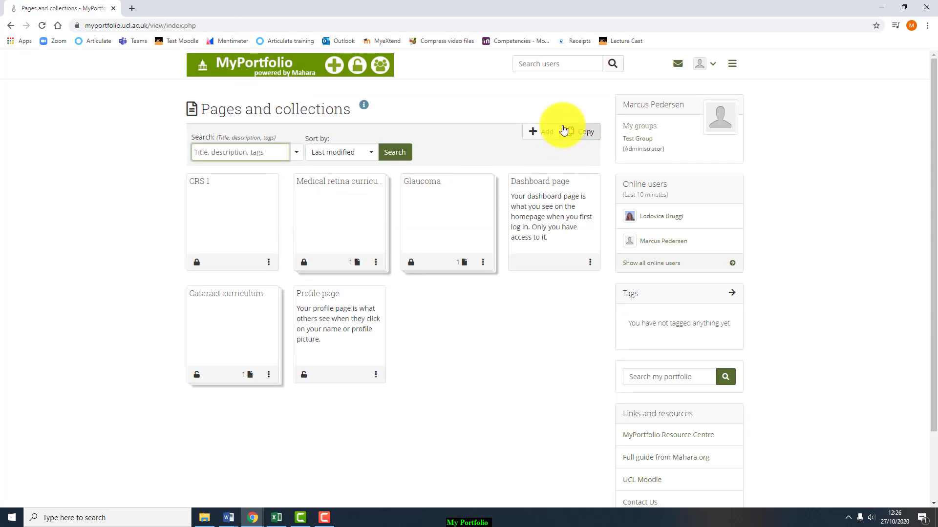
- Start a new collection named 'Acute and emergency eye care curriculum'
{"action": "left_click", "coordinate": [540, 130]}
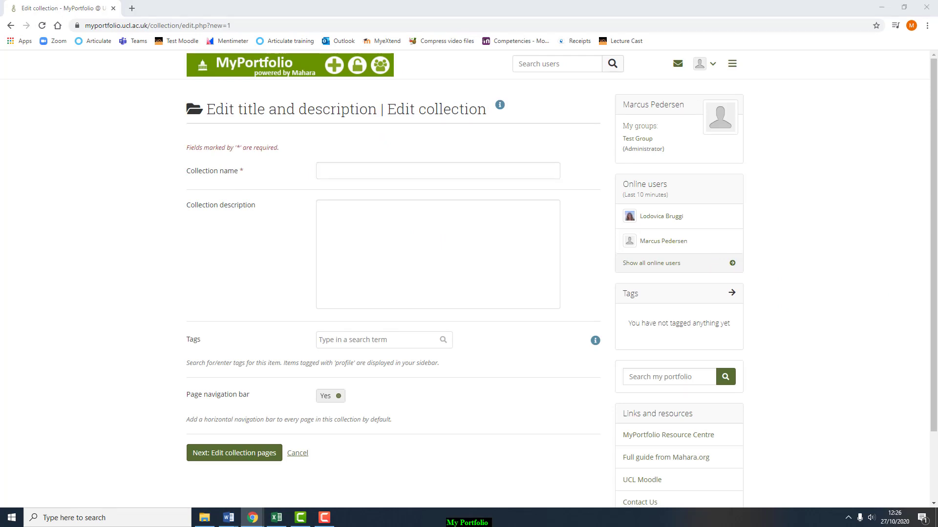
{"action": "left_click", "coordinate": [435, 173]}
{"action": "type", "text": "acute and emergency eye care"}
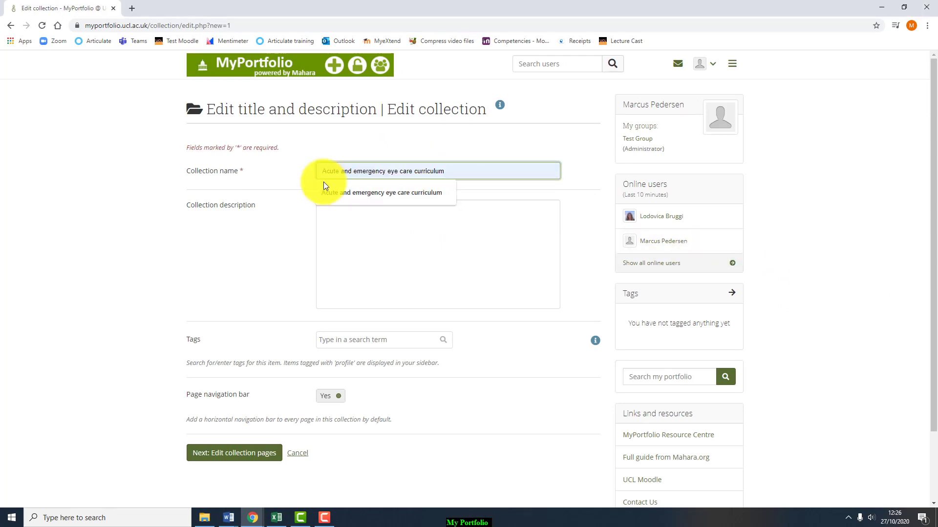
{"action": "key", "text": "BackSpace"}
{"action": "type", "text": "Acute and emergency eye care"}
{"action": "left_click", "coordinate": [446, 171]}
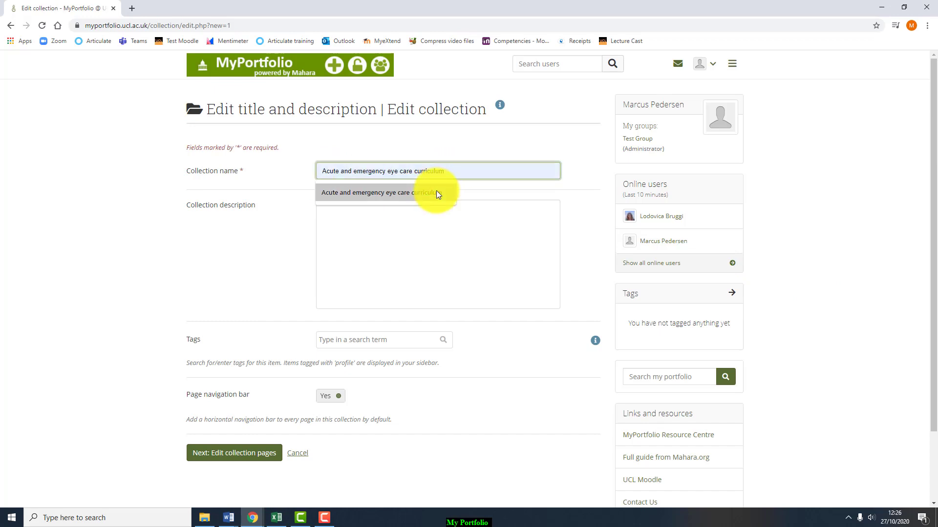
{"action": "left_click", "coordinate": [436, 193]}
- Continue to page selection and add the CRS 1 page to the collection
{"action": "scroll", "coordinate": [407, 269], "scroll_direction": "down", "scroll_amount": 1}
{"action": "left_click", "coordinate": [258, 403]}
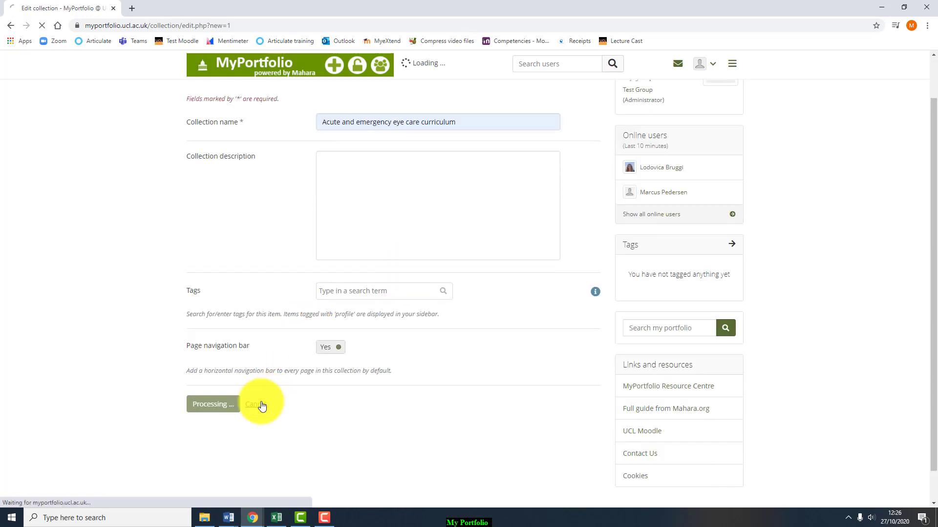
{"action": "left_click", "coordinate": [376, 222]}
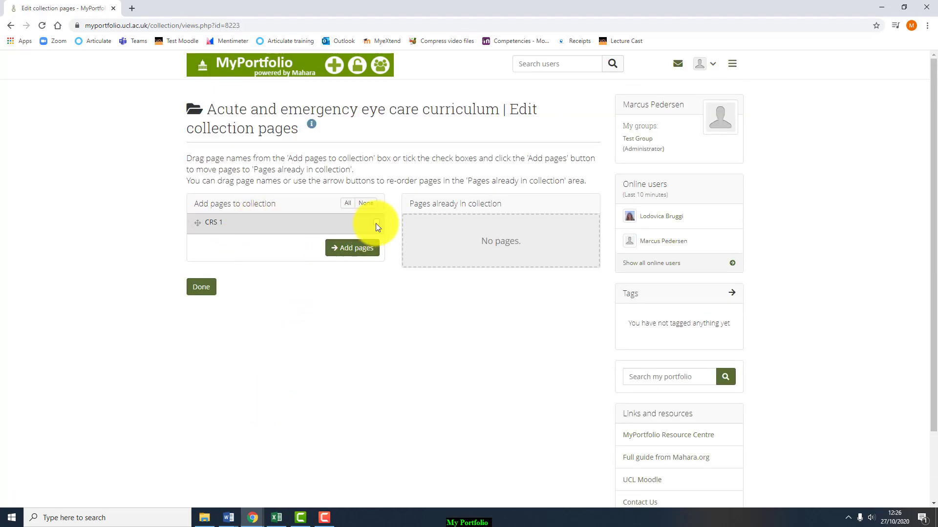
{"action": "left_click", "coordinate": [356, 254]}
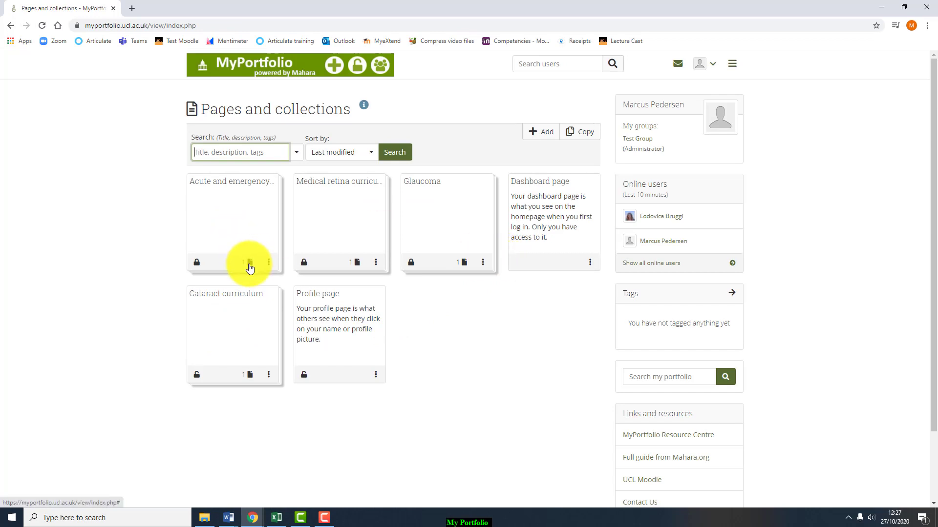
- Go to the Shared by me overview listing the four curriculum collections' access
{"action": "left_click", "coordinate": [269, 262]}
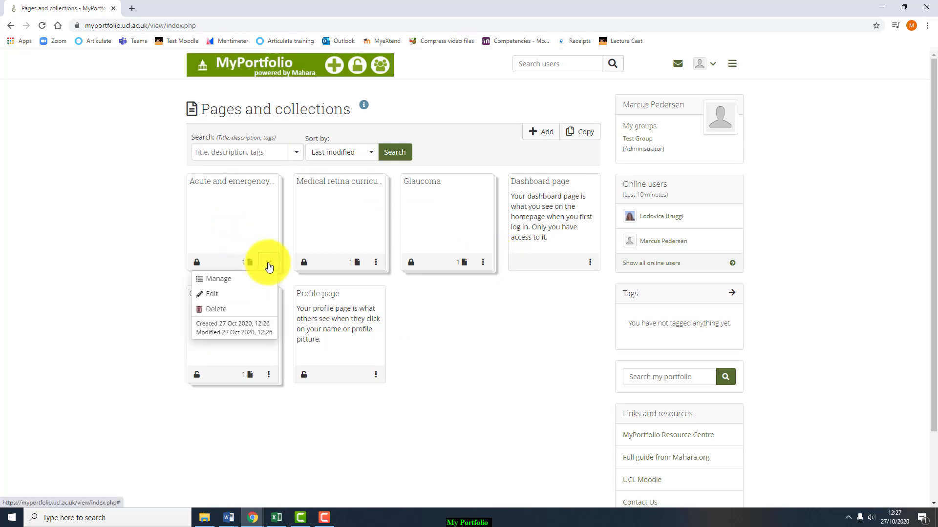
{"action": "left_click", "coordinate": [502, 313]}
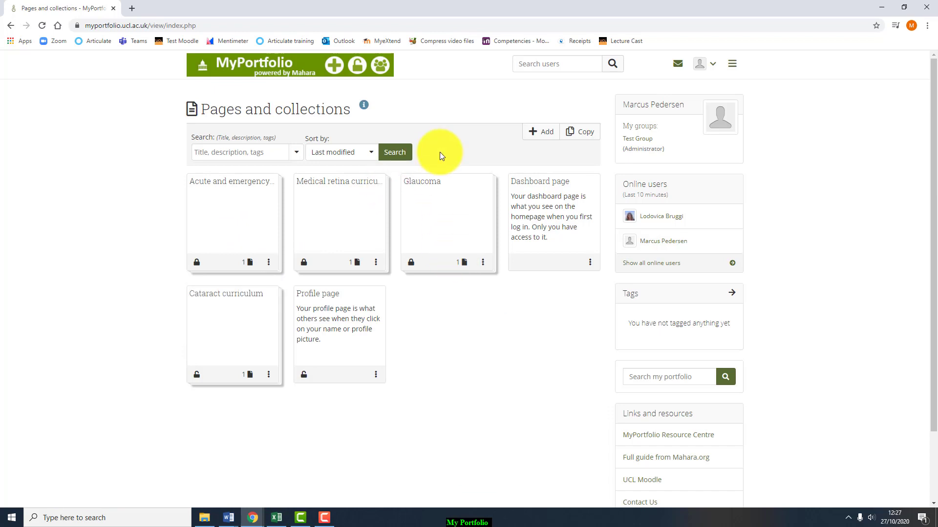
{"action": "left_click", "coordinate": [314, 70]}
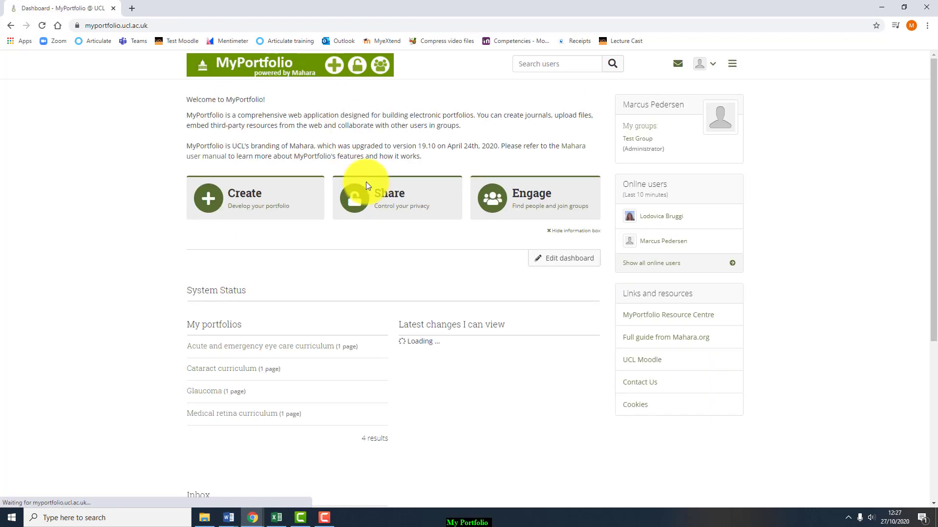
{"action": "left_click", "coordinate": [388, 201]}
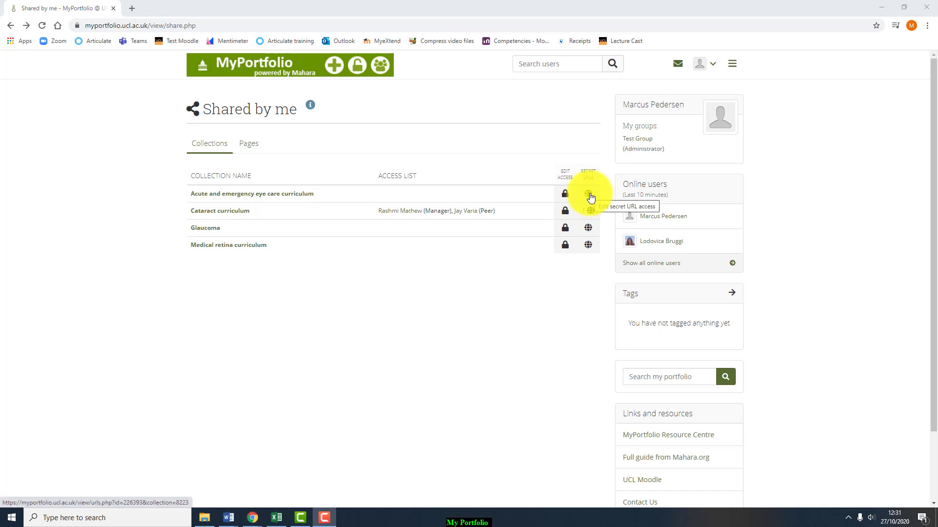
- Generate a new secret URL for Acute and emergency eye care curriculum and select it
{"action": "left_click", "coordinate": [589, 196]}
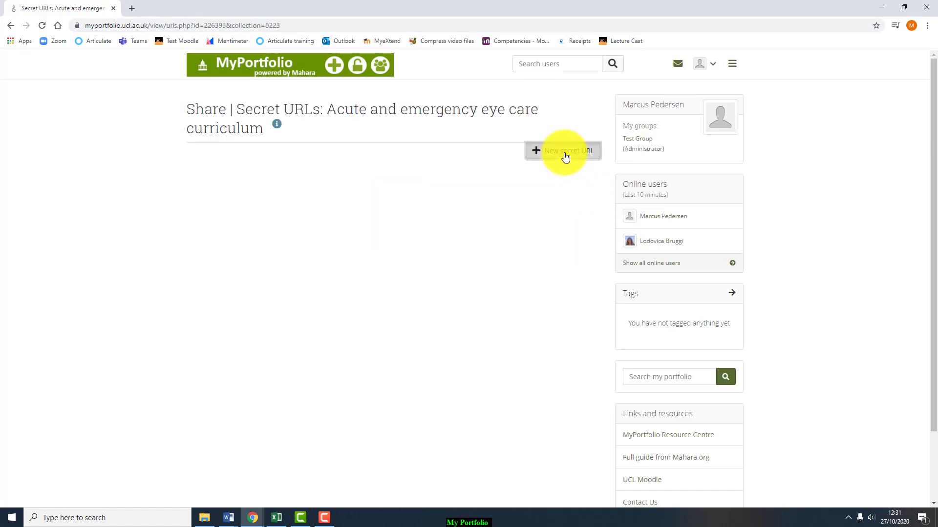
{"action": "left_click", "coordinate": [565, 154]}
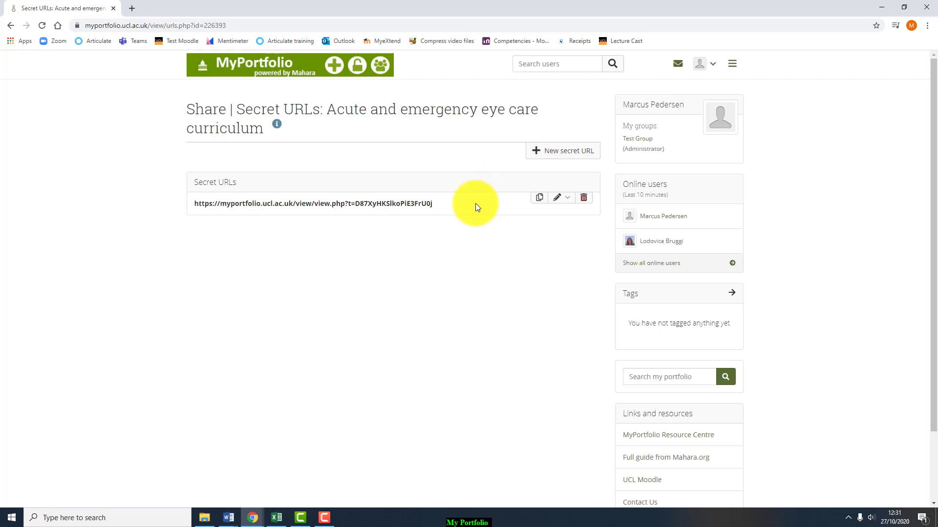
{"action": "triple_click", "coordinate": [468, 205]}
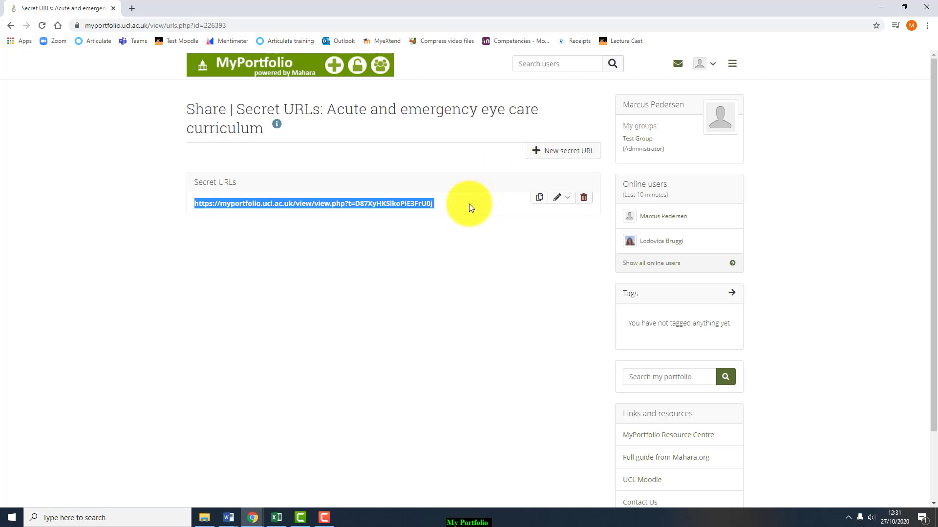